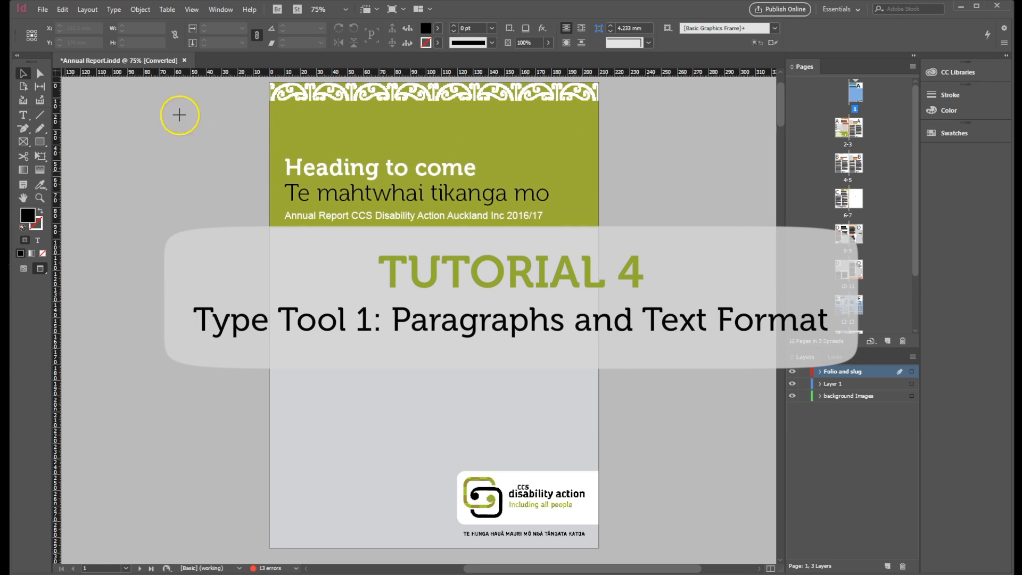
Step: On the page 4–5 spread, try selecting the General manager's report heading and expand Layer 1 to check for its element
left_click_drag(15, 105, 33, 123)
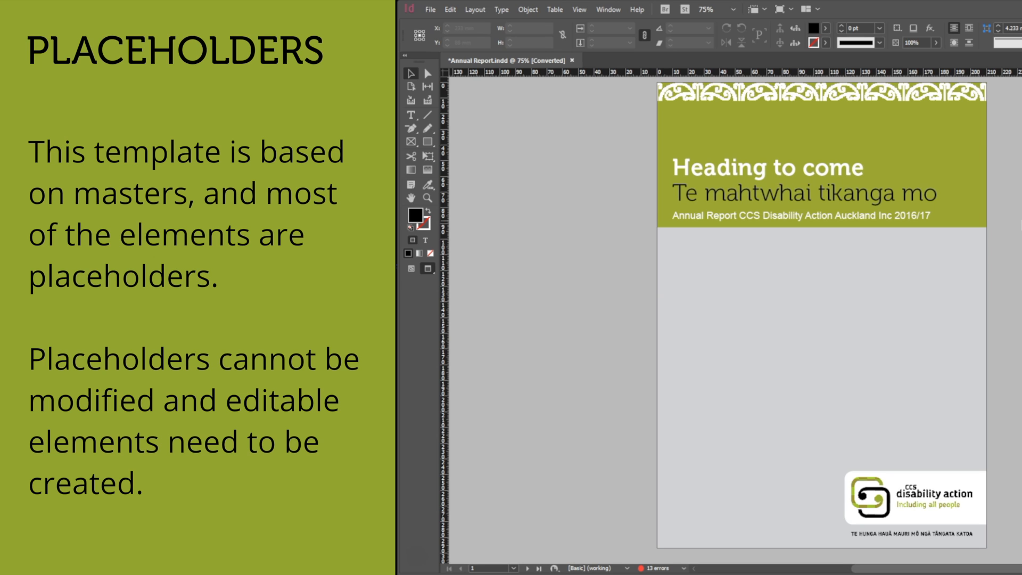
scroll(1020, 219, "down", 15)
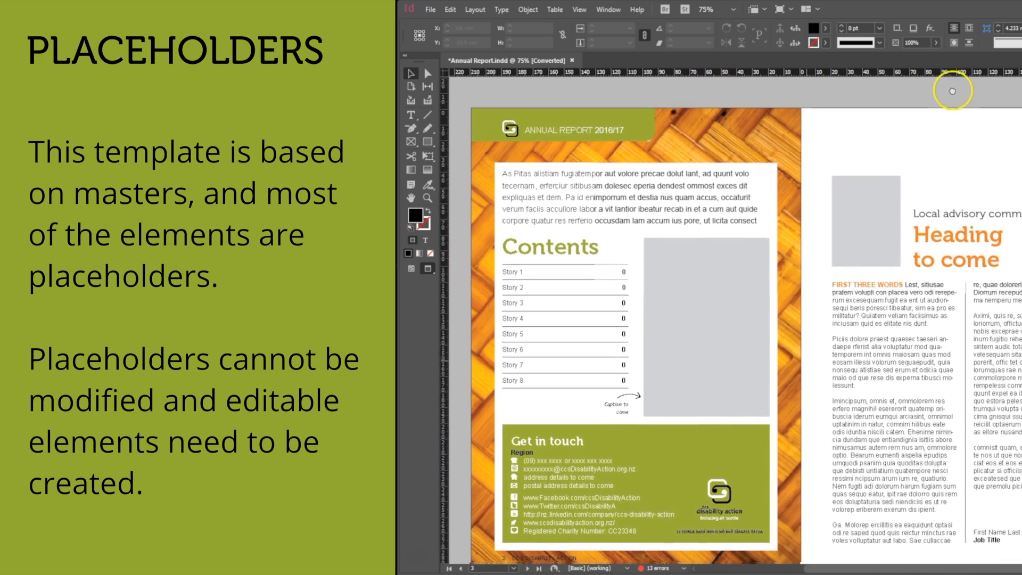
left_click_drag(953, 91, 961, 65)
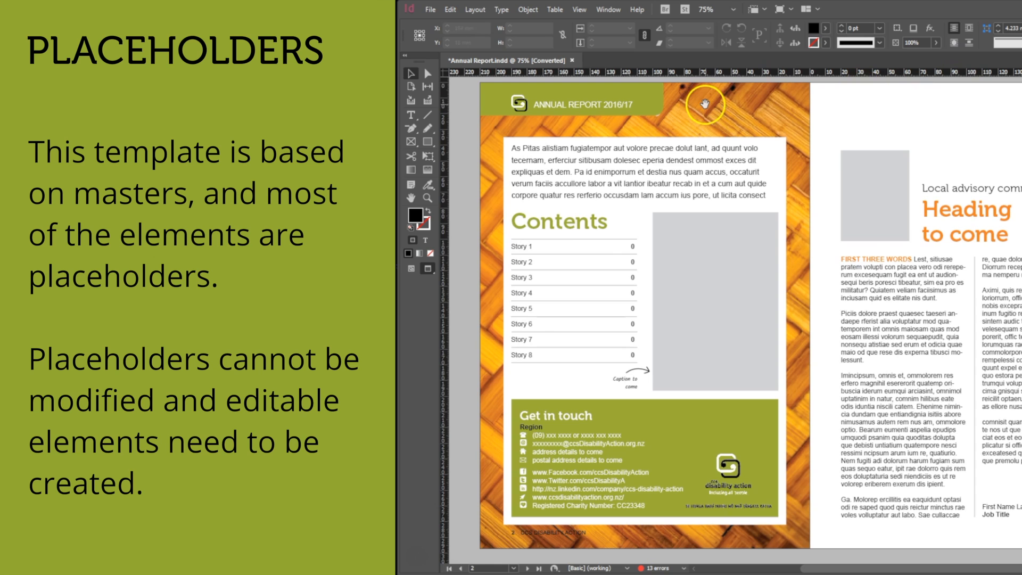
scroll(730, 320, "down", 10)
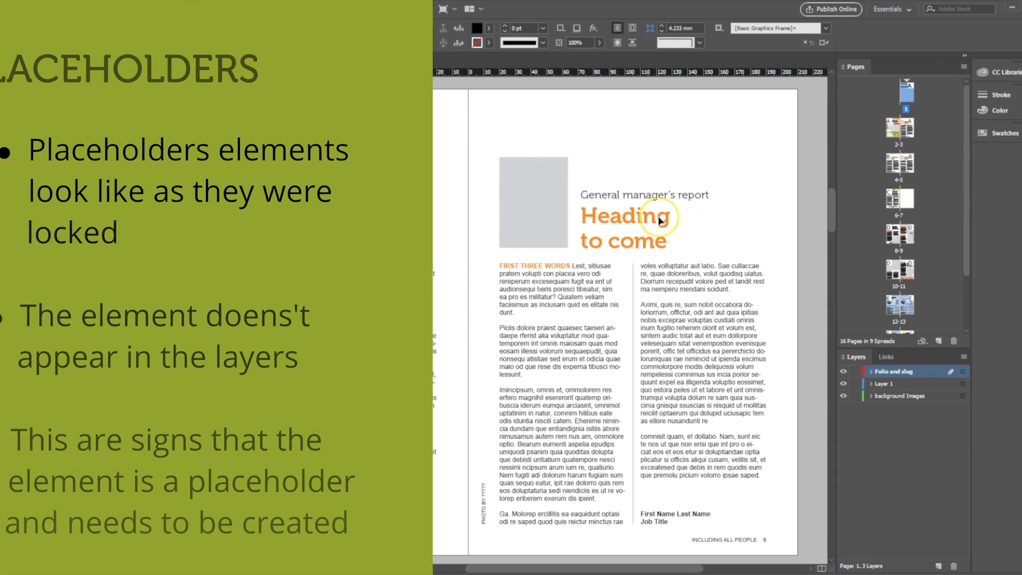
left_click(608, 217)
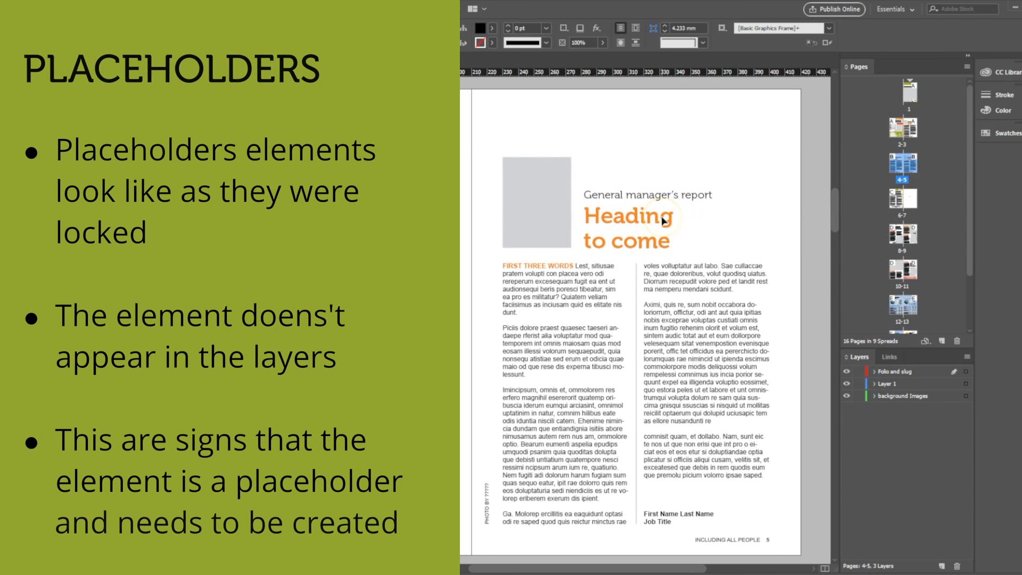
left_click(874, 383)
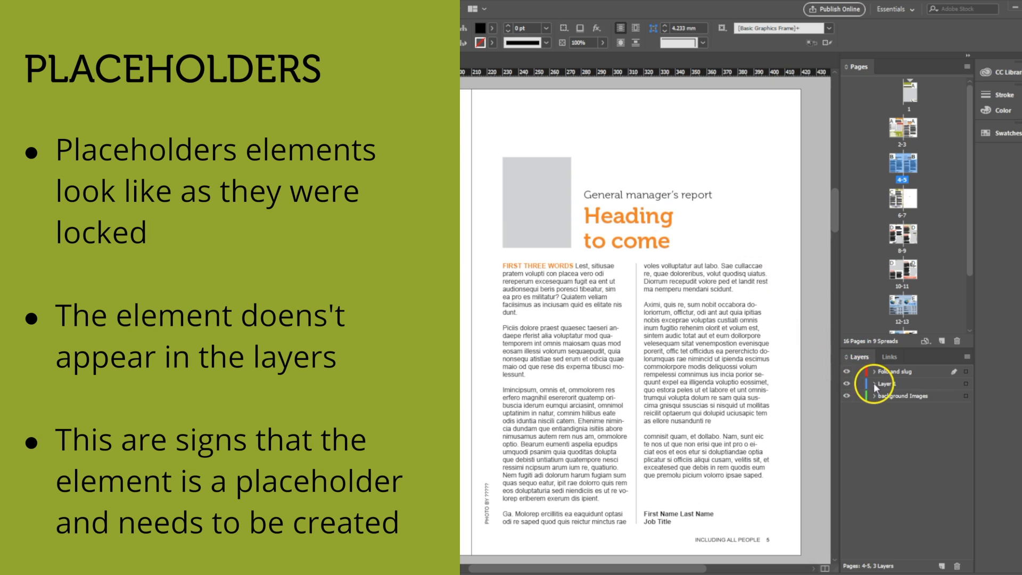
mouse_move(836, 358)
left_mouse_down()
mouse_move(932, 418)
mouse_move(975, 418)
left_mouse_up()
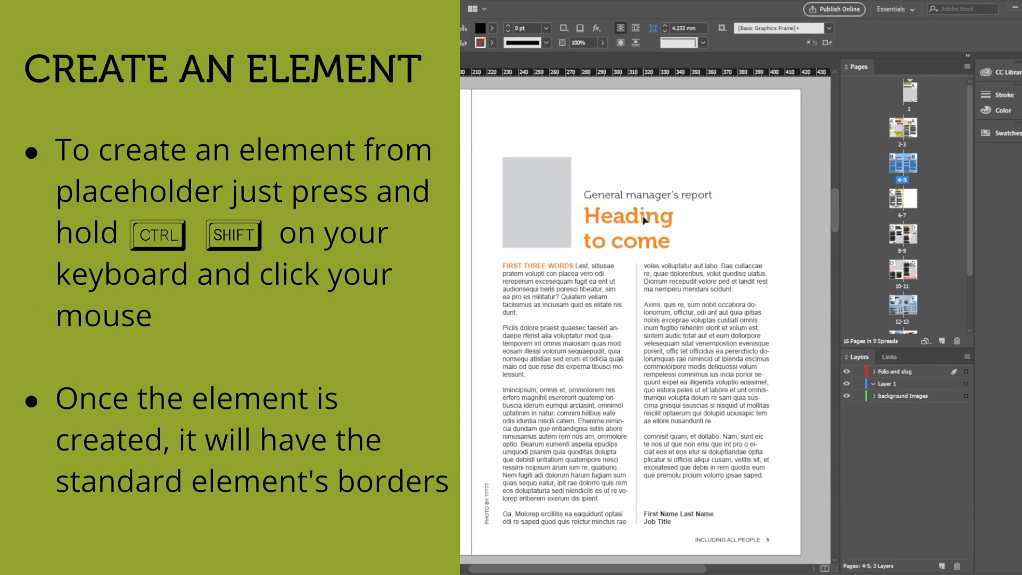
Step: Override the General manager's report heading and body text placeholders on page 5 so they become editable elements
left_click(588, 212, "ctrl+shift")
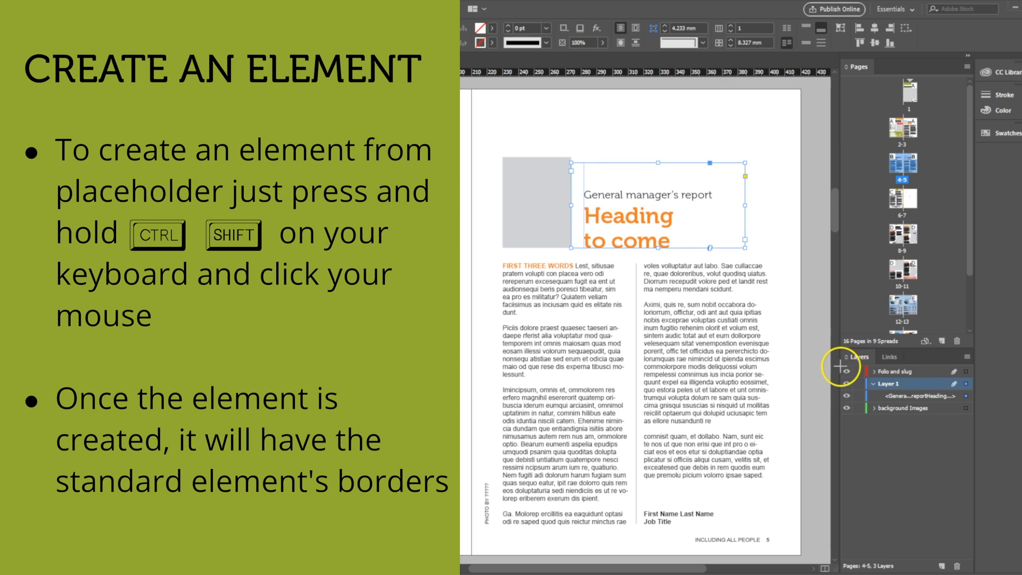
mouse_move(841, 374)
left_mouse_down()
mouse_move(896, 398)
mouse_move(974, 412)
left_mouse_up()
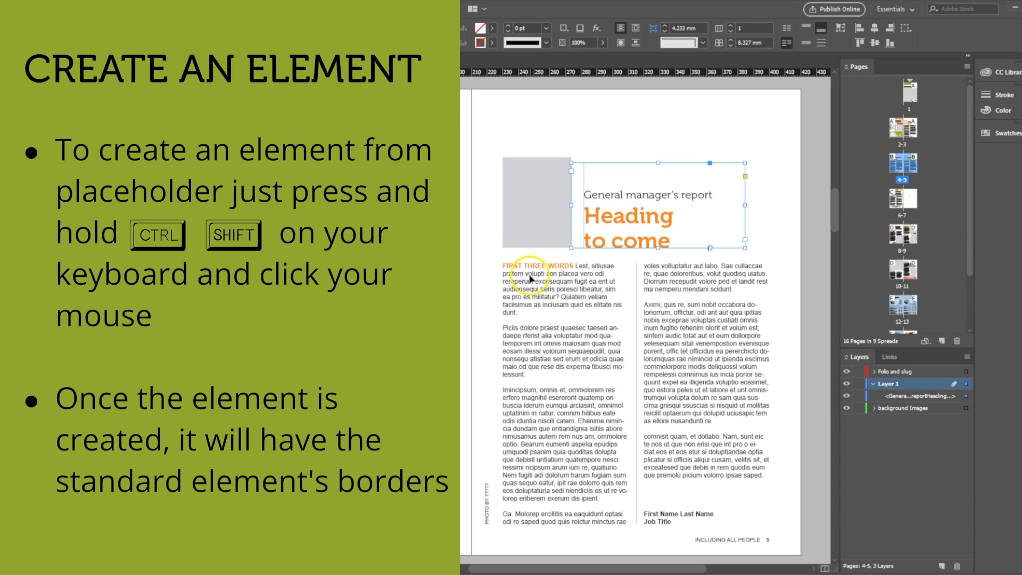
left_click(530, 276, "ctrl+shift")
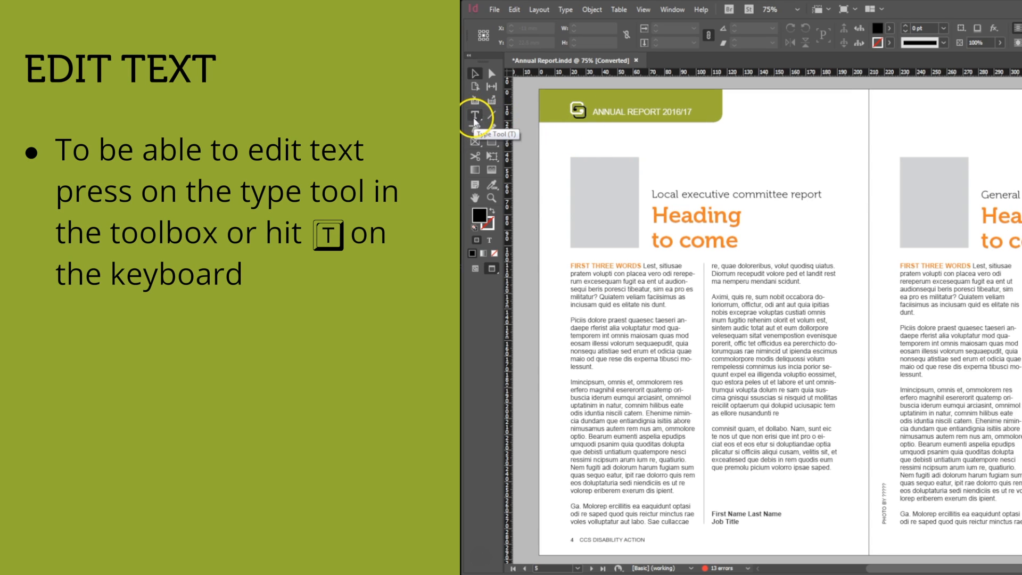
Step: Place the text cursor in the "FIRST THREE WORDS" lead-in on page 5 with the Type tool and view the text fill swatches
left_click(475, 118)
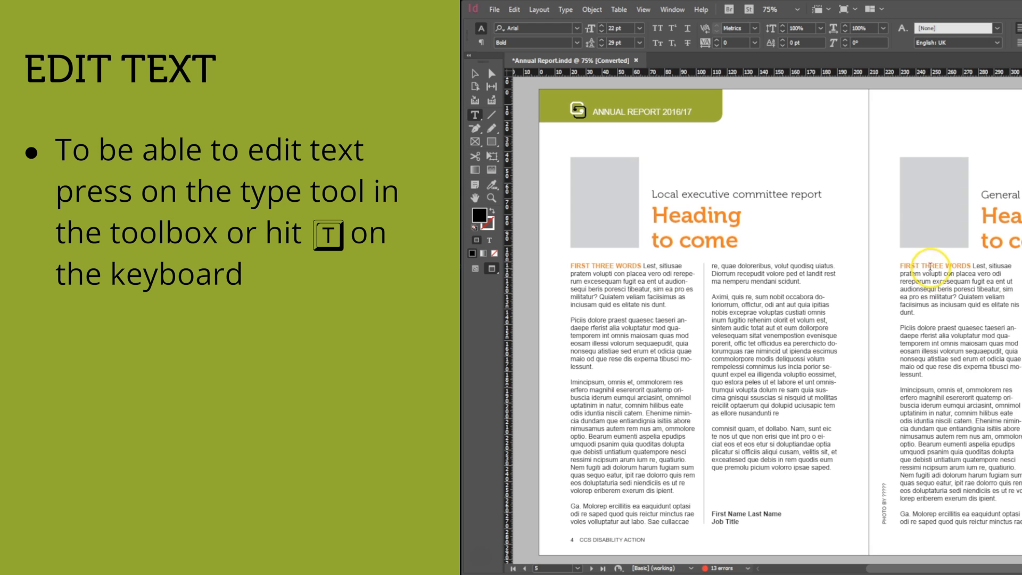
left_click(927, 272)
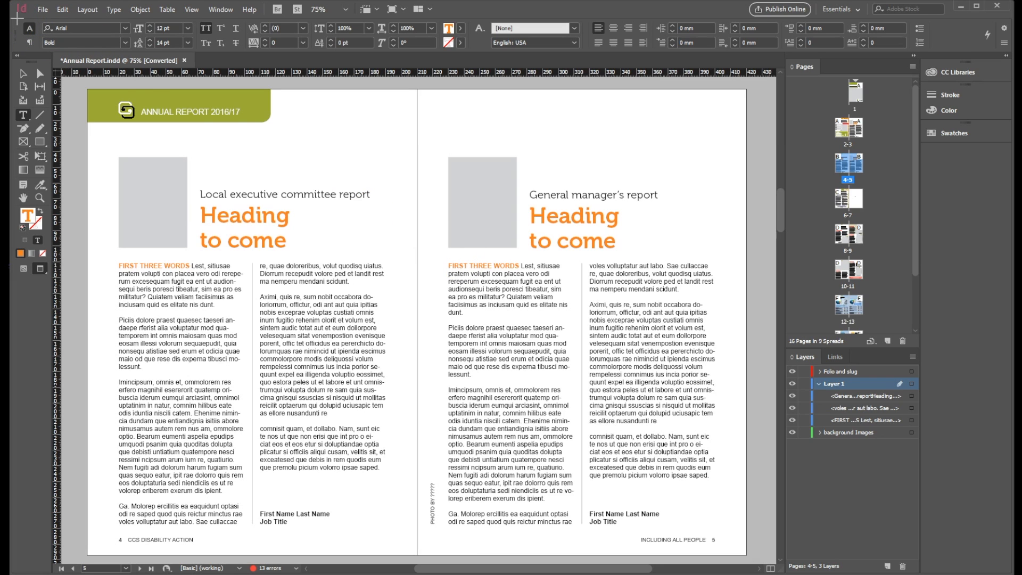
mouse_move(16, 19)
left_mouse_down()
mouse_move(292, 43)
mouse_move(844, 38)
mouse_move(938, 51)
left_mouse_up()
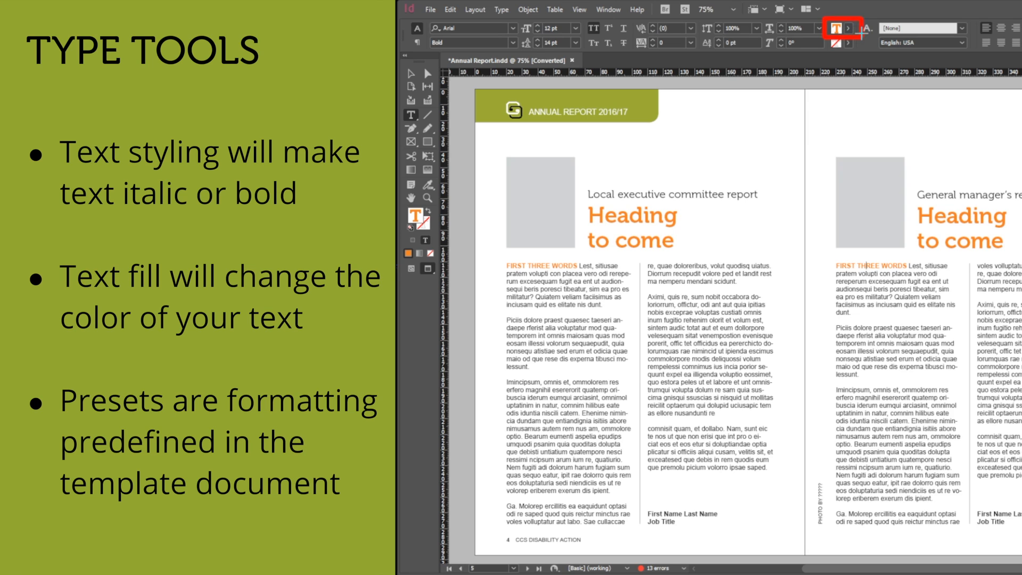
left_click(850, 29)
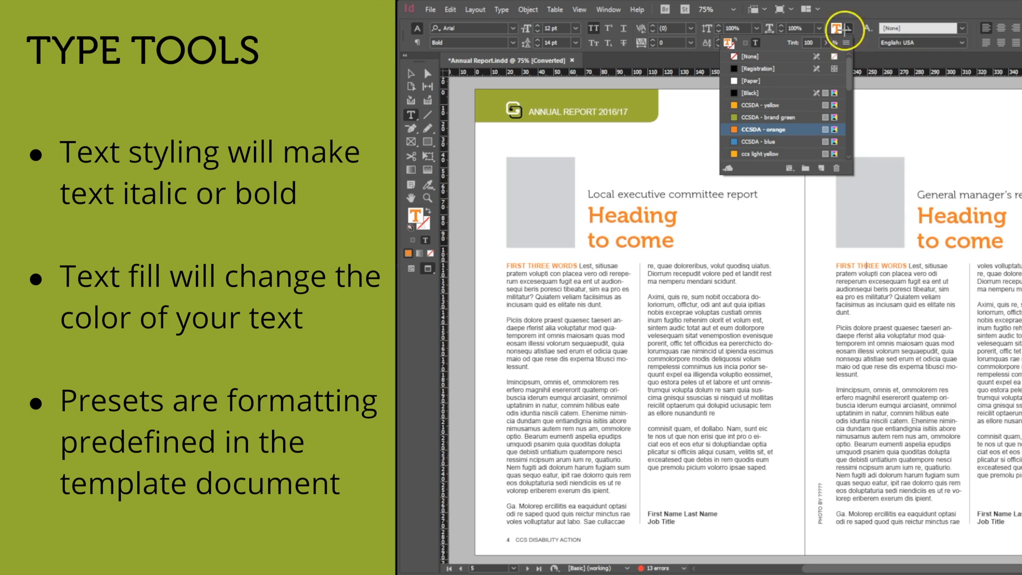
left_click_drag(821, 148, 859, 161)
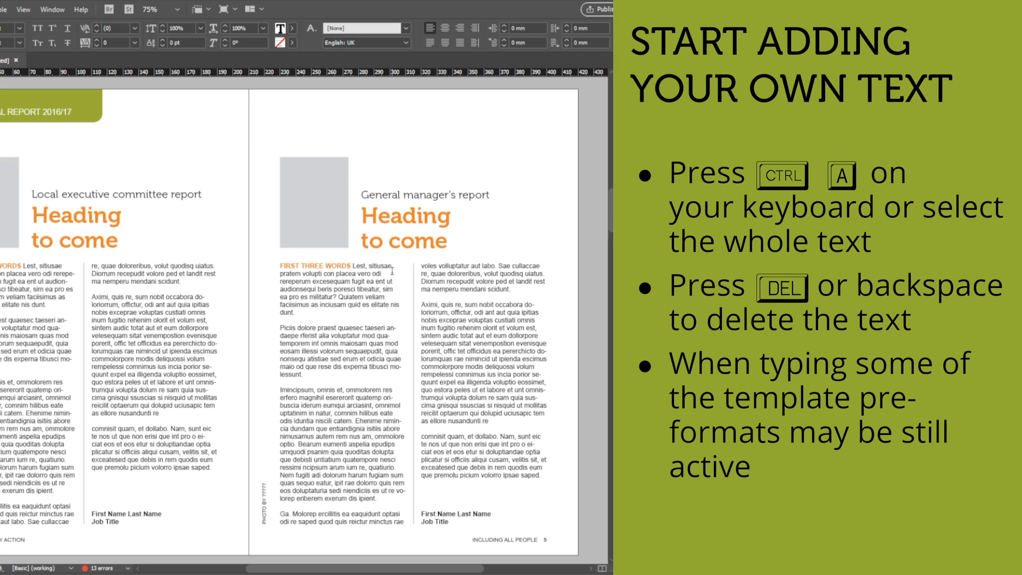
Step: Replace all the General manager's report body text on page 5 with "Hello This is a new text."
left_click_drag(545, 478, 279, 261)
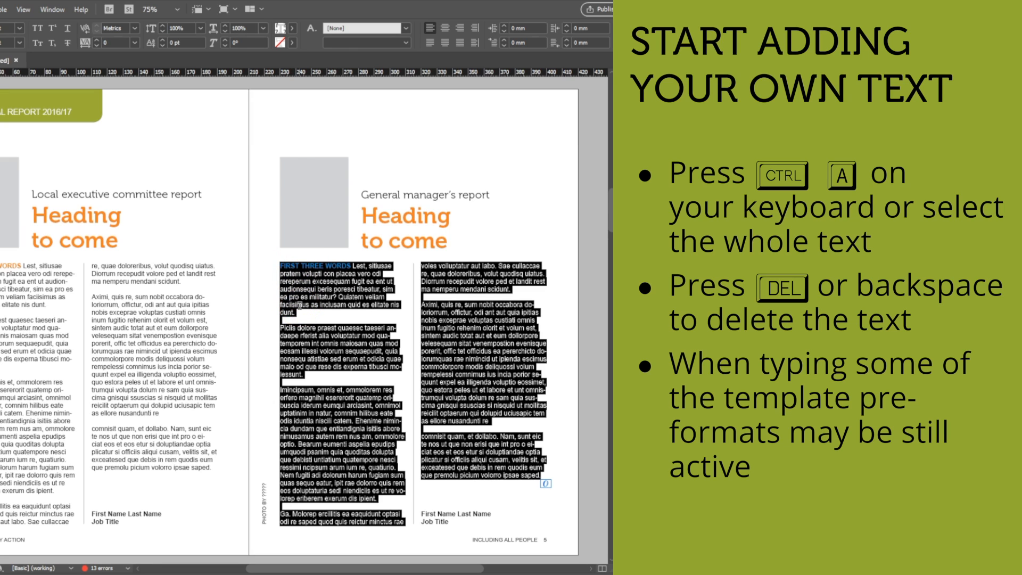
key("Delete")
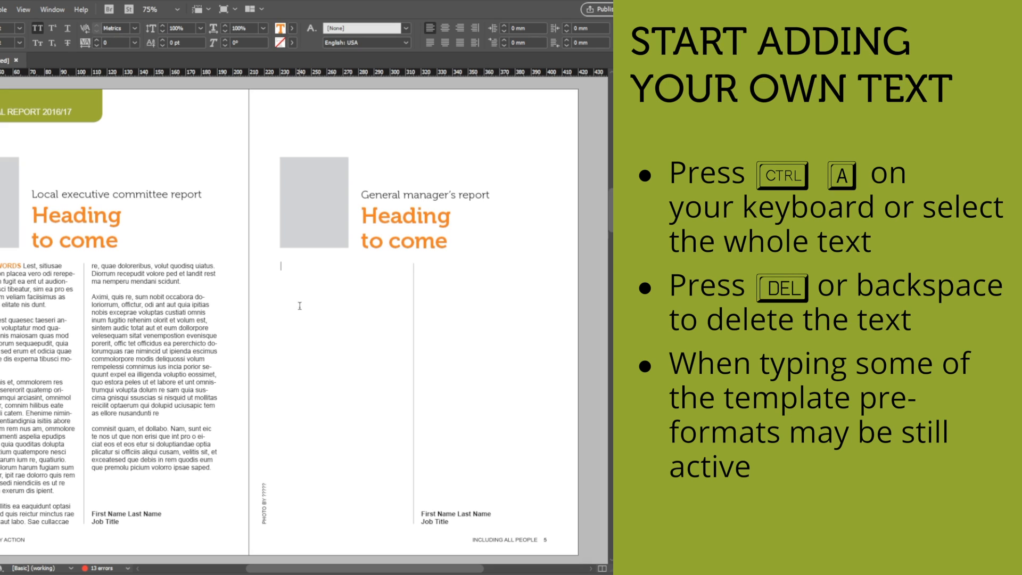
key("Escape")
double_click(300, 305)
type("HELLO THIS IS A NEW TEXT.")
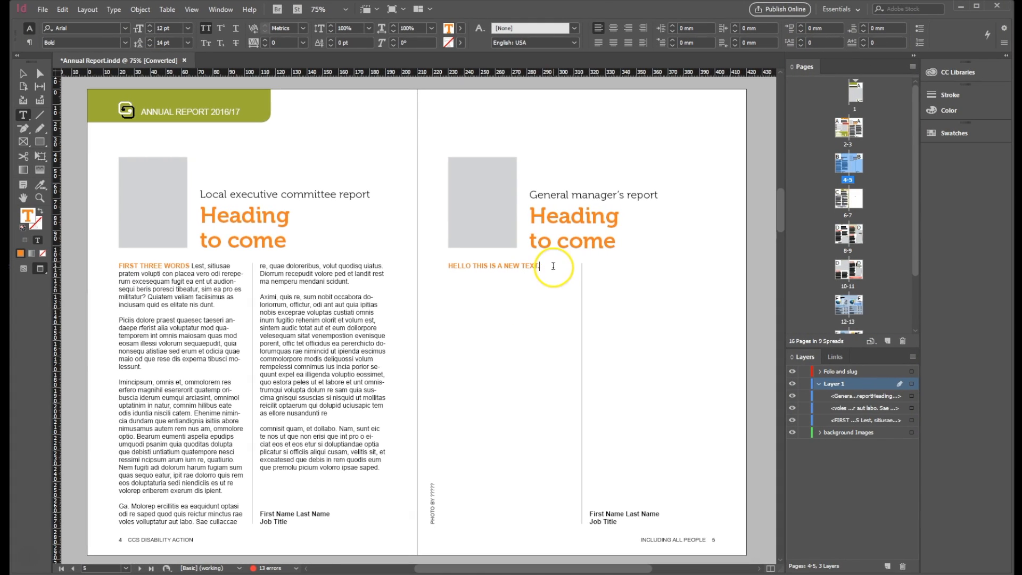
Step: Format the new body line on page 5 with the Regular style, All Caps off and a [Black] text fill
left_click_drag(541, 266, 440, 265)
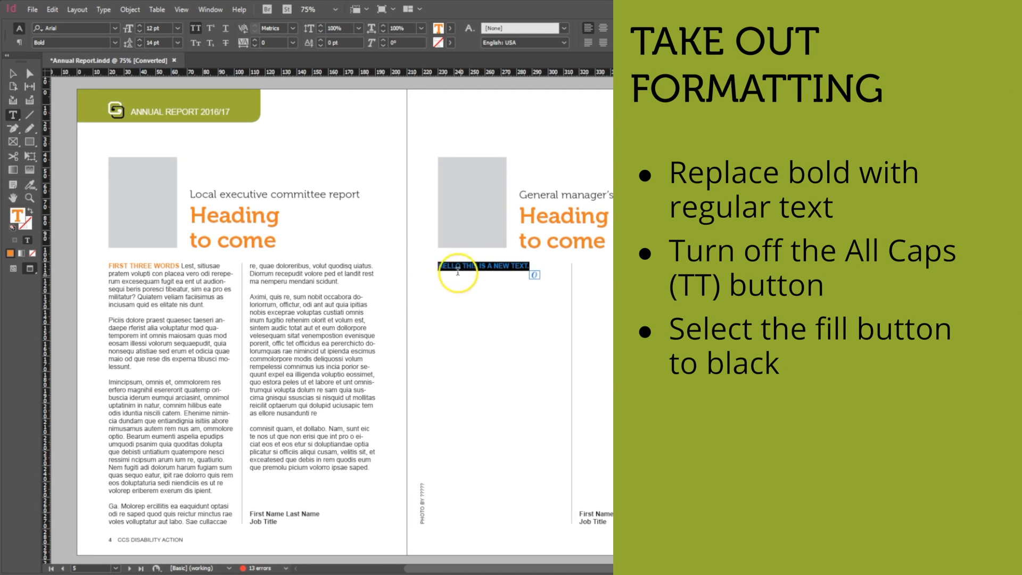
left_click(115, 43)
left_click(69, 55)
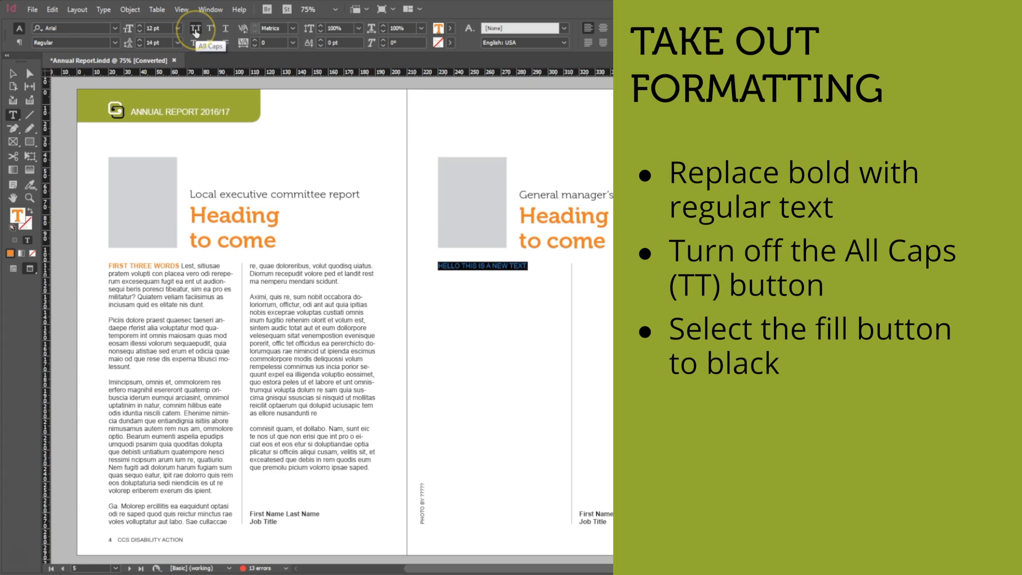
left_click(196, 30)
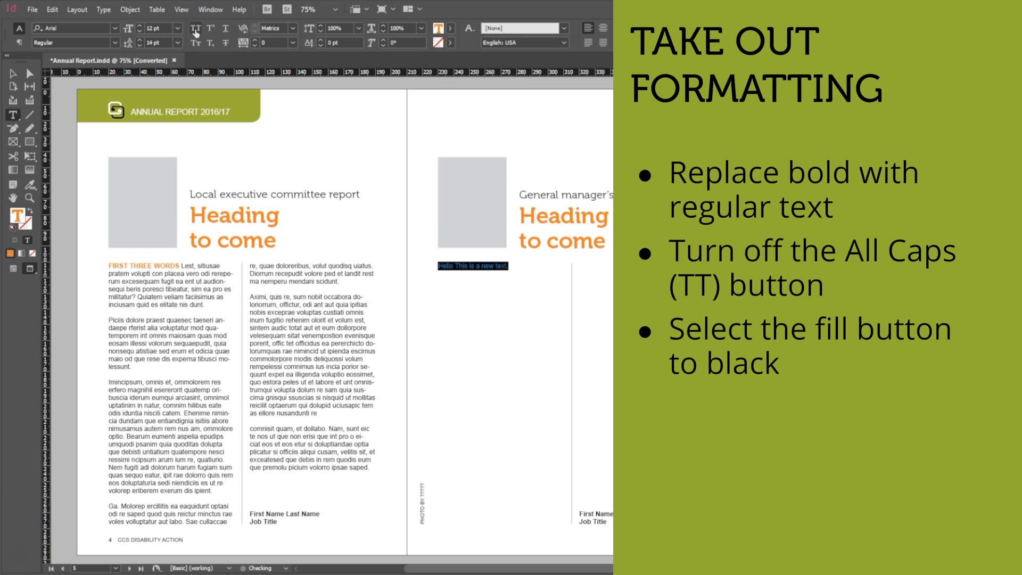
left_click(451, 29)
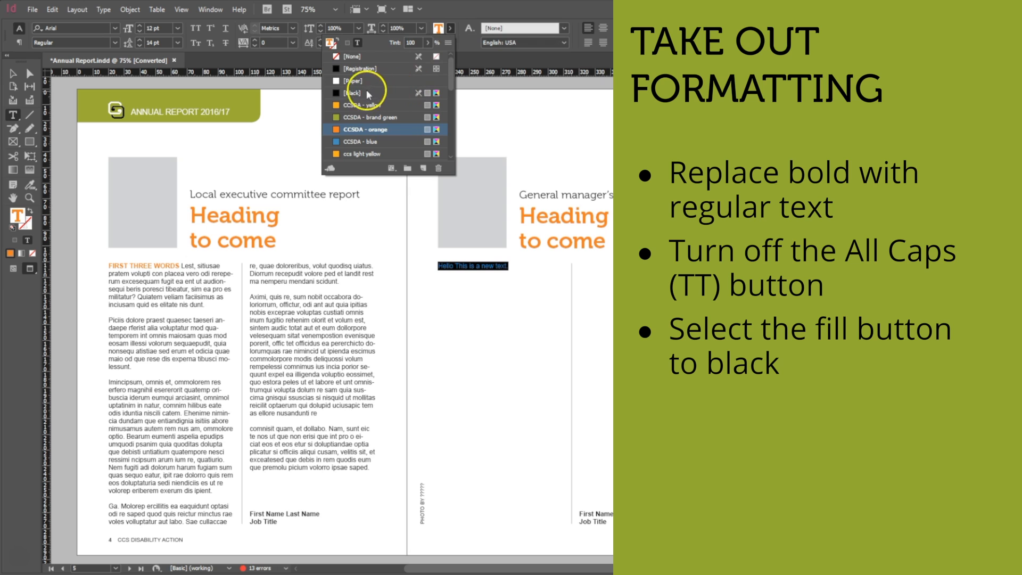
left_click(348, 95)
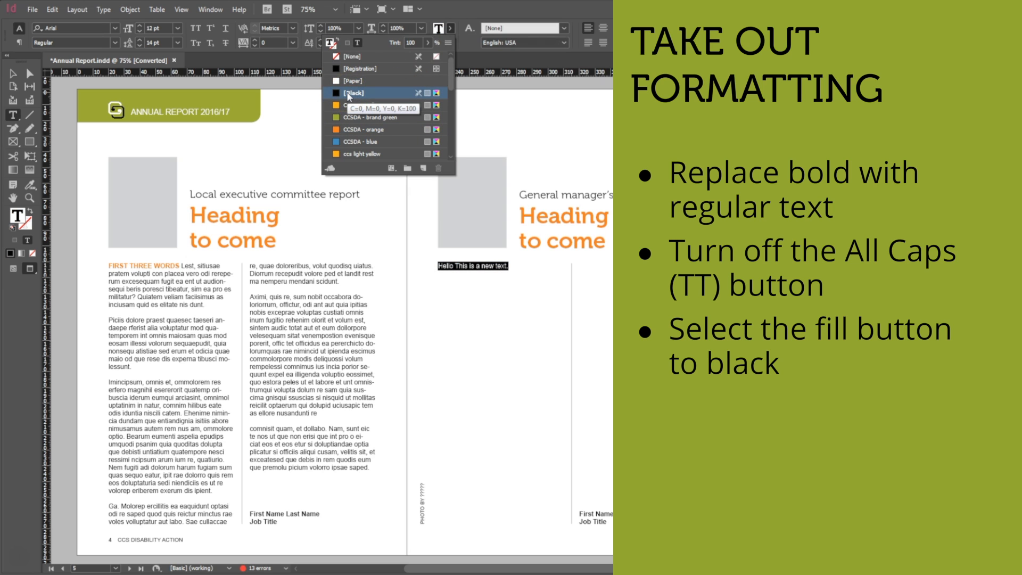
left_click(460, 269)
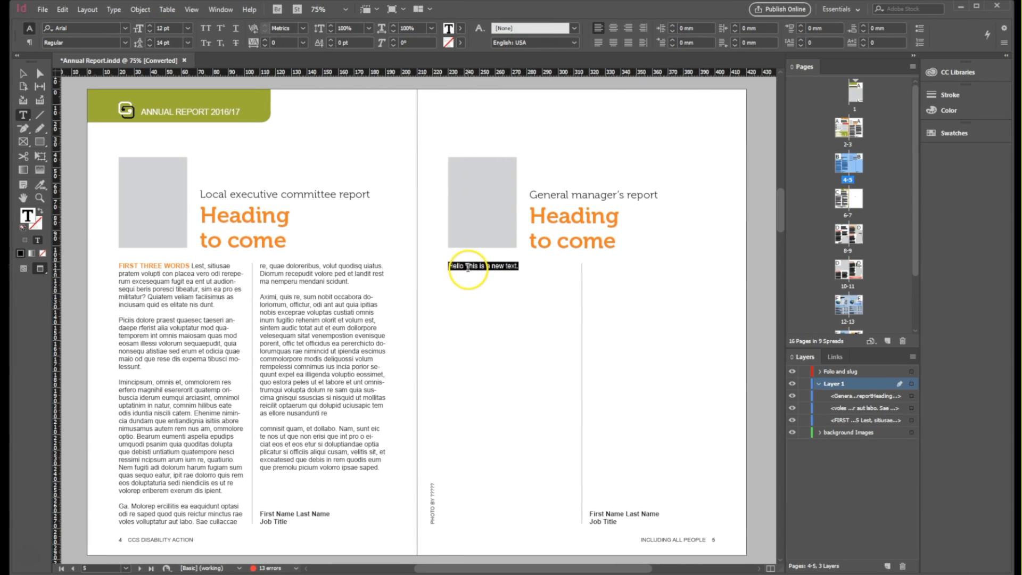
left_click(526, 271)
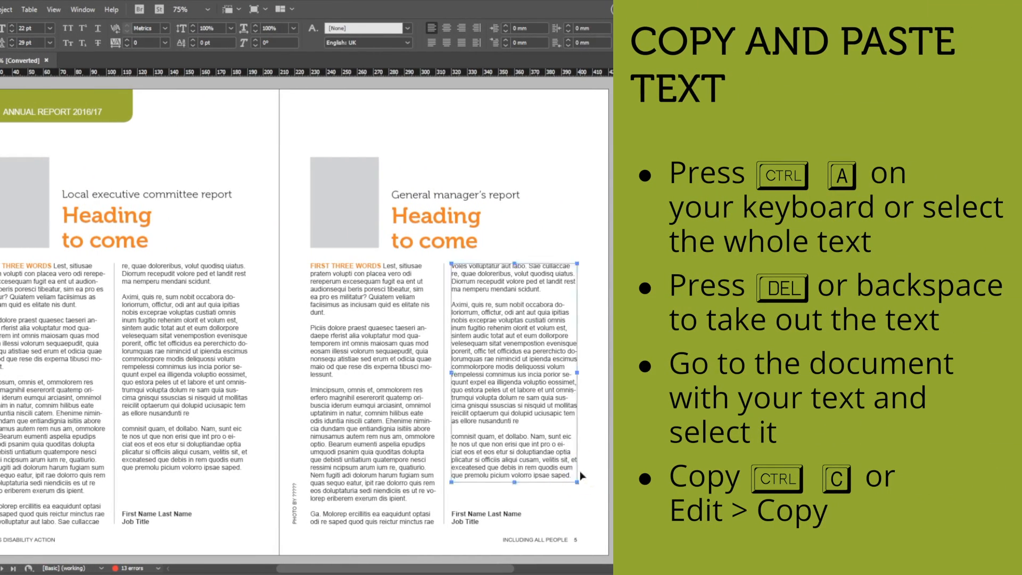
Step: Delete the entire two-column body text of the General manager's report on page 5
left_click(565, 468)
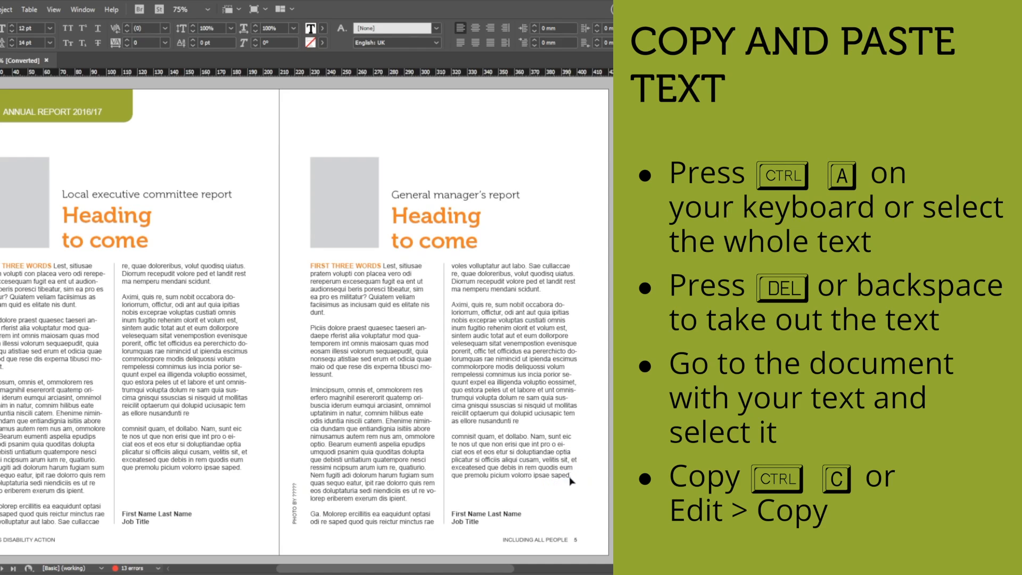
key("ctrl+a")
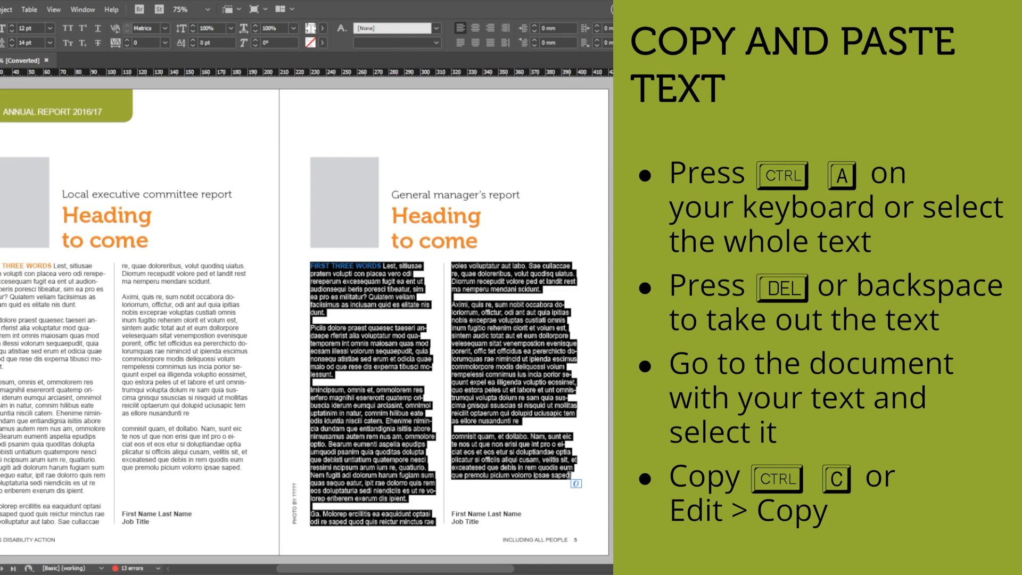
key("Delete")
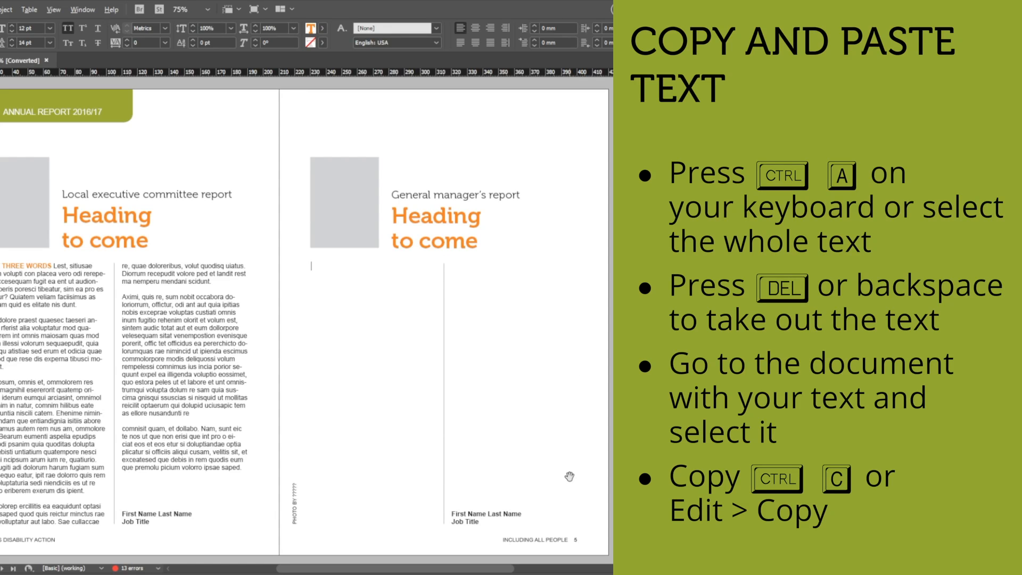
Step: Switch to the Google Docs document and copy all of its text, from "First three words" to the last paragraph
left_click(194, 183)
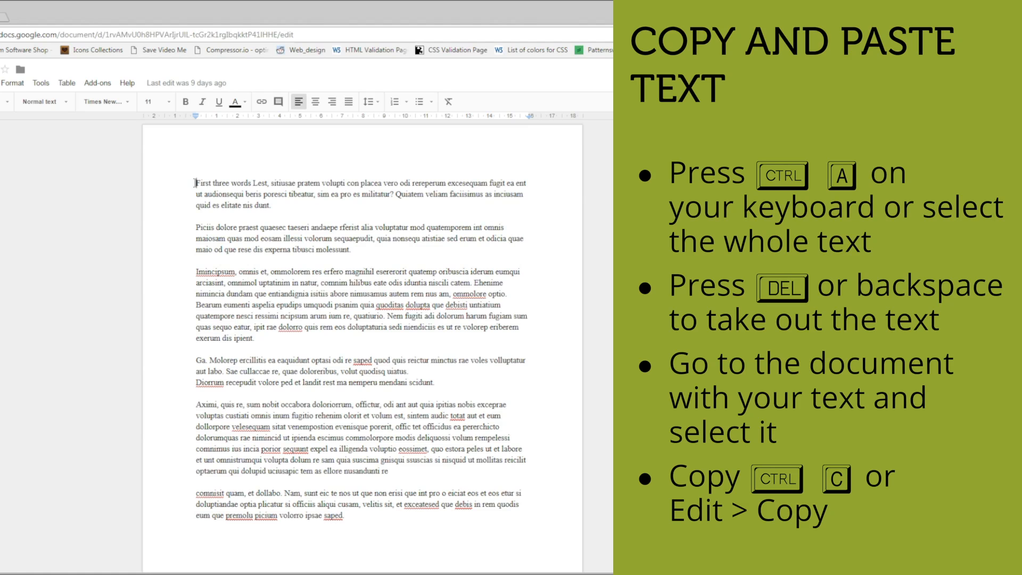
key("ctrl+a")
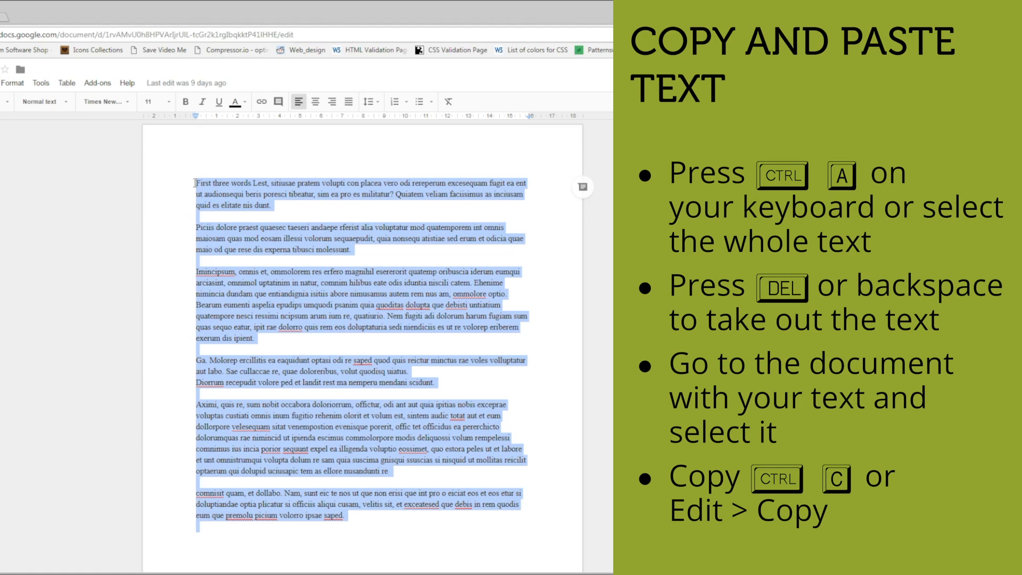
left_click_drag(354, 515, 185, 179)
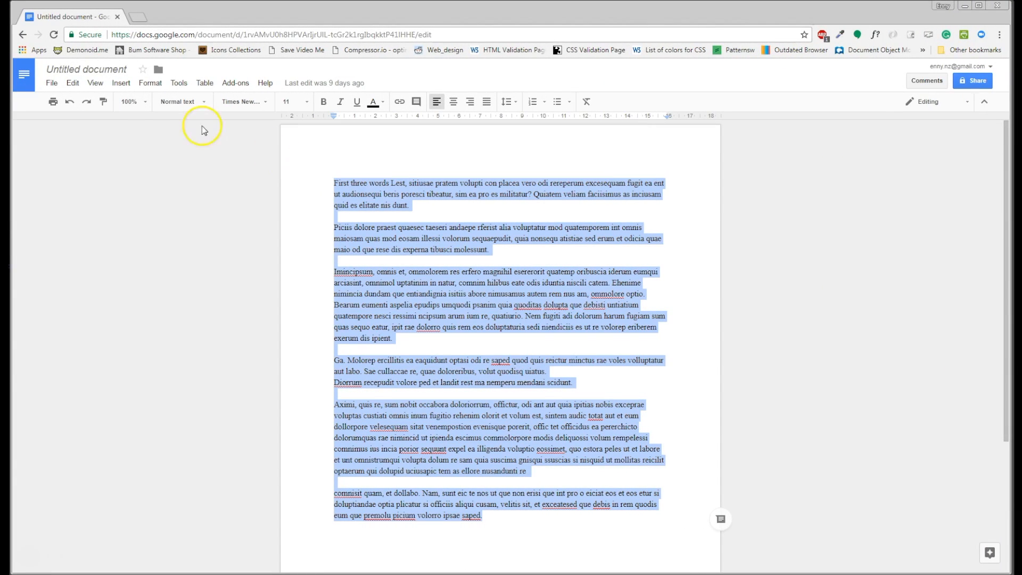
left_click(72, 84)
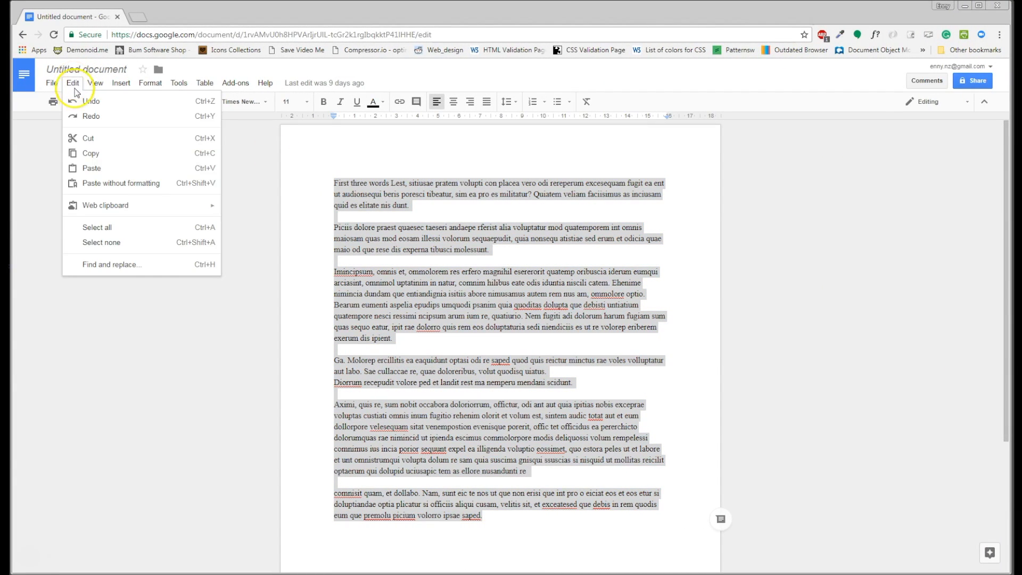
left_click(91, 154)
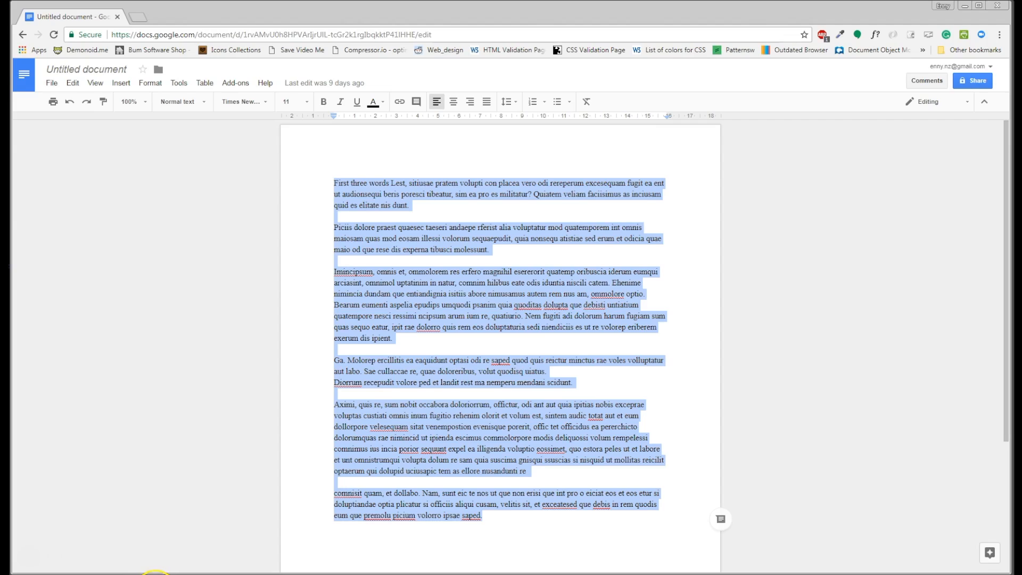
Step: Switch back to InDesign and paste the copied text into the empty General manager's report body frame on page 5
left_click(153, 572)
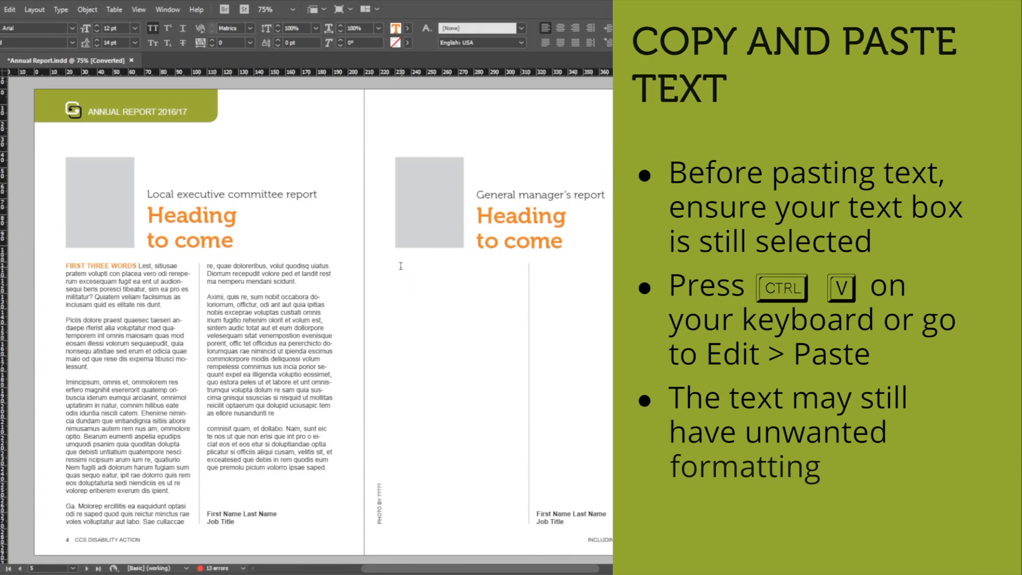
left_click(447, 271)
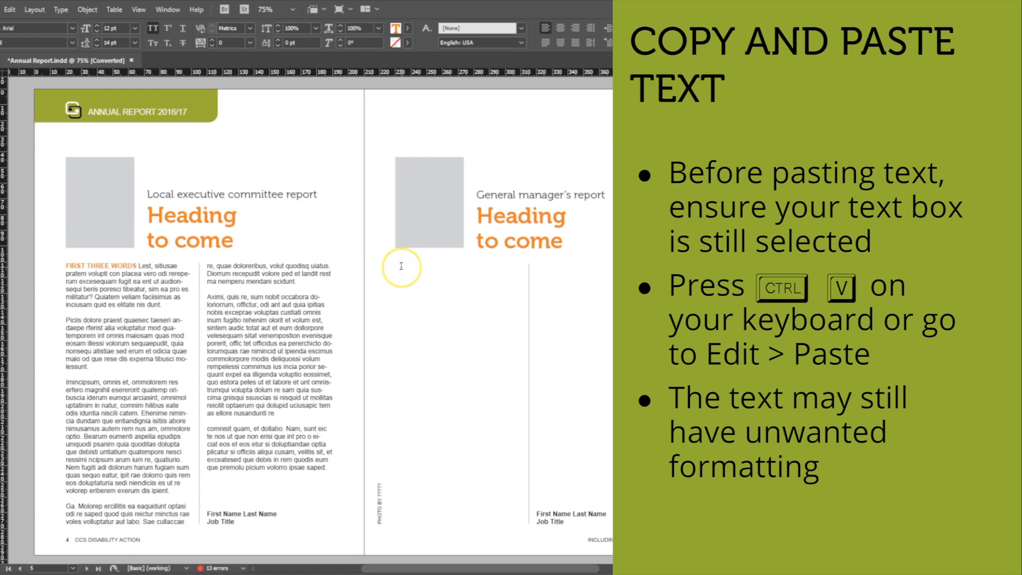
left_click(9, 10)
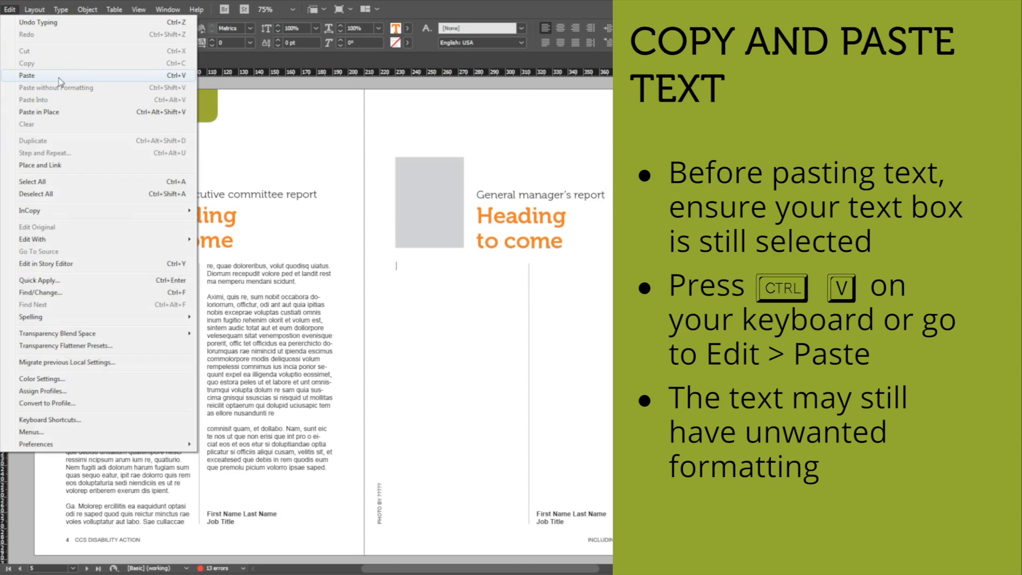
left_click(27, 75)
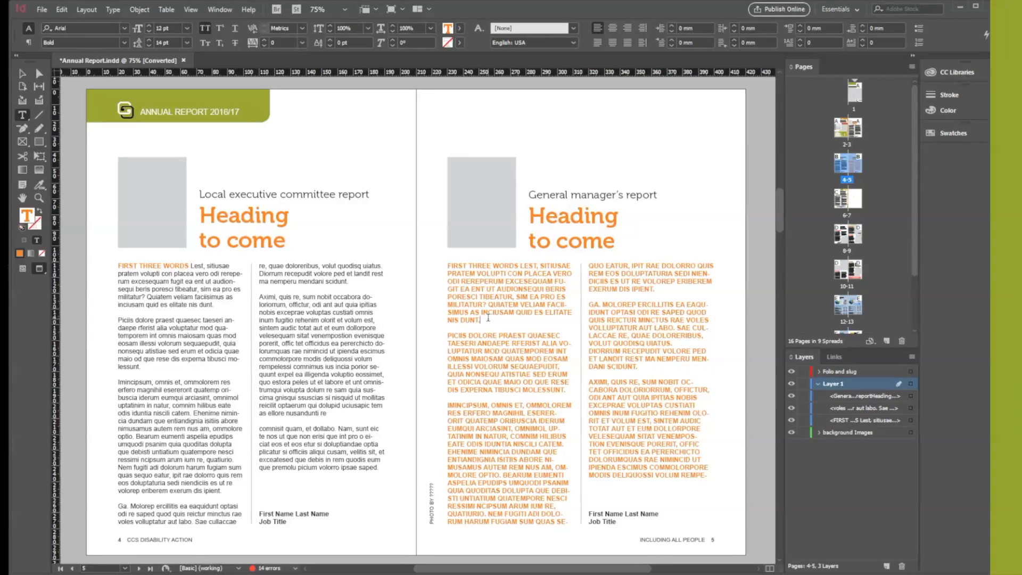
Step: Format all the pasted body text on page 5 with the Regular style, All Caps off and a [Black] fill
left_click(489, 318)
key("ctrl+a")
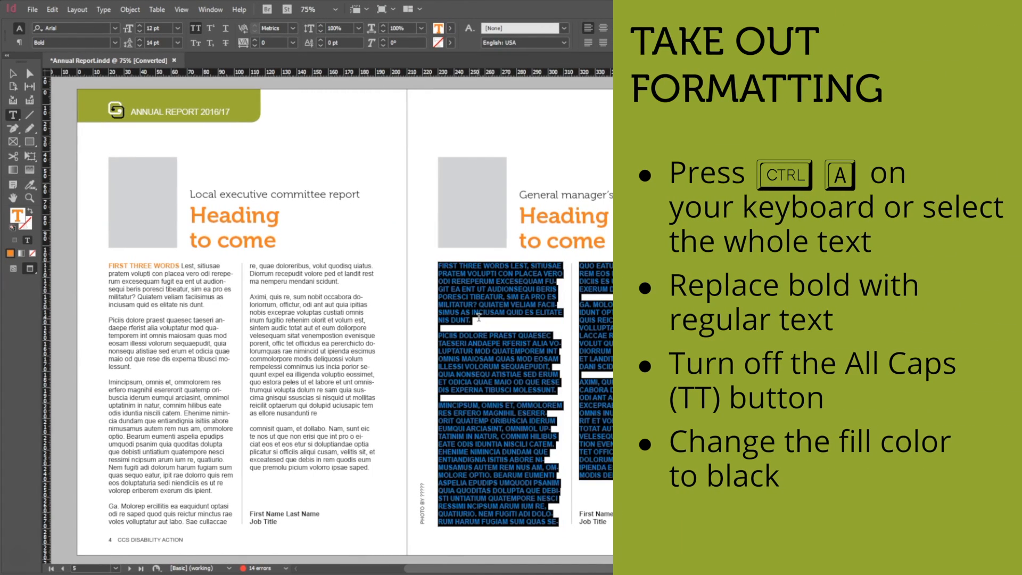
left_click(115, 43)
left_click(81, 53)
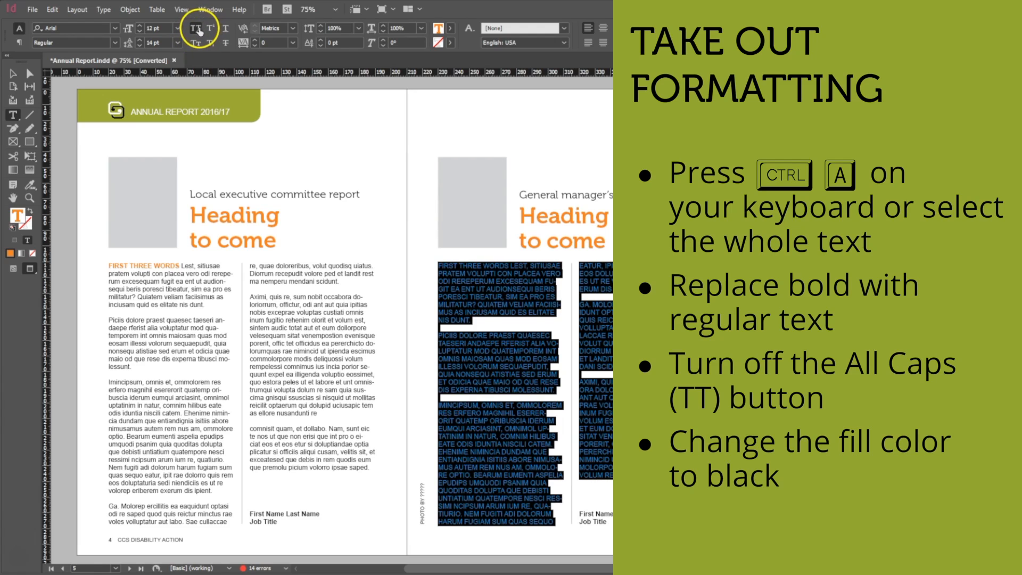
left_click(196, 29)
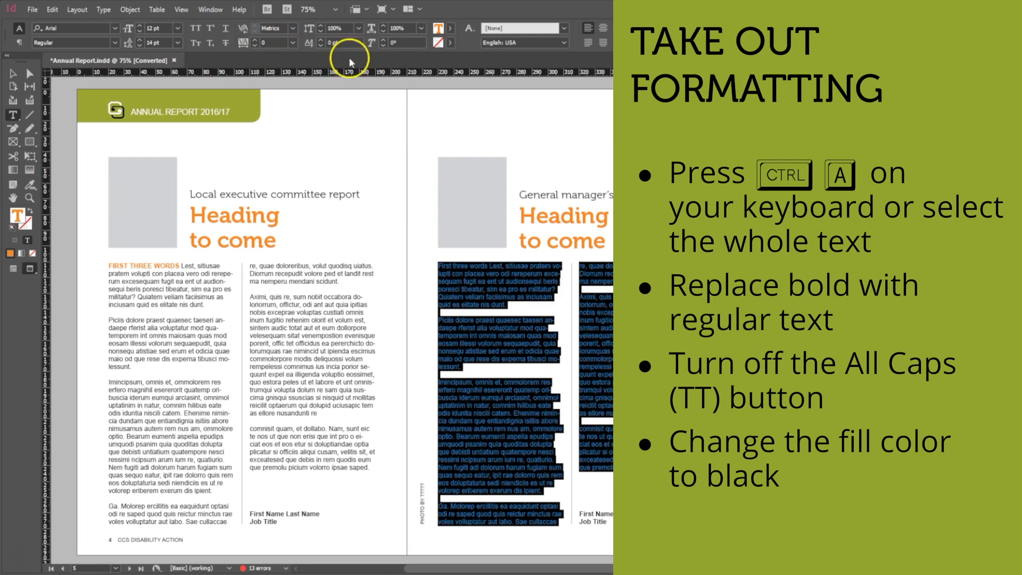
left_click(443, 28)
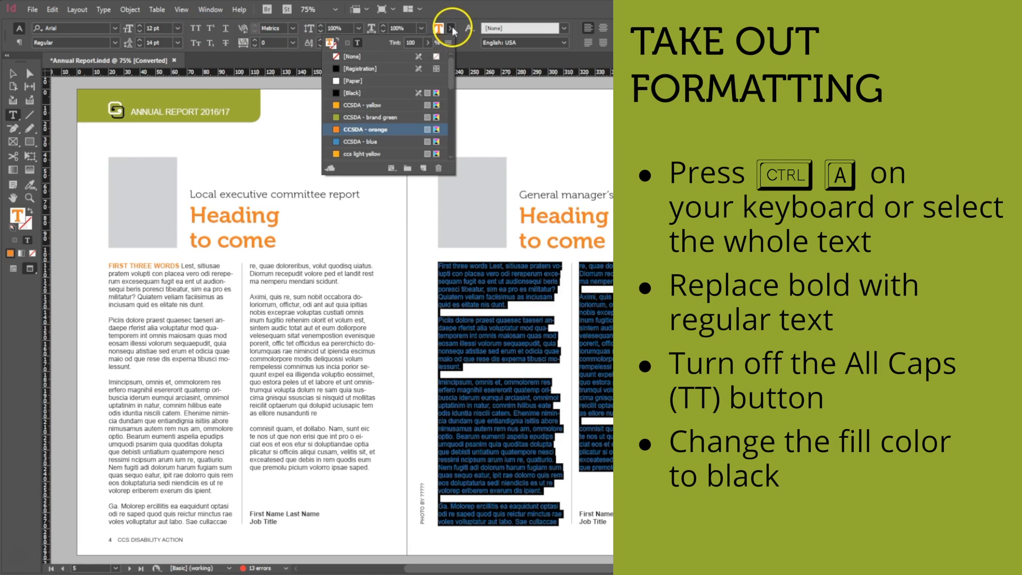
left_click(359, 98)
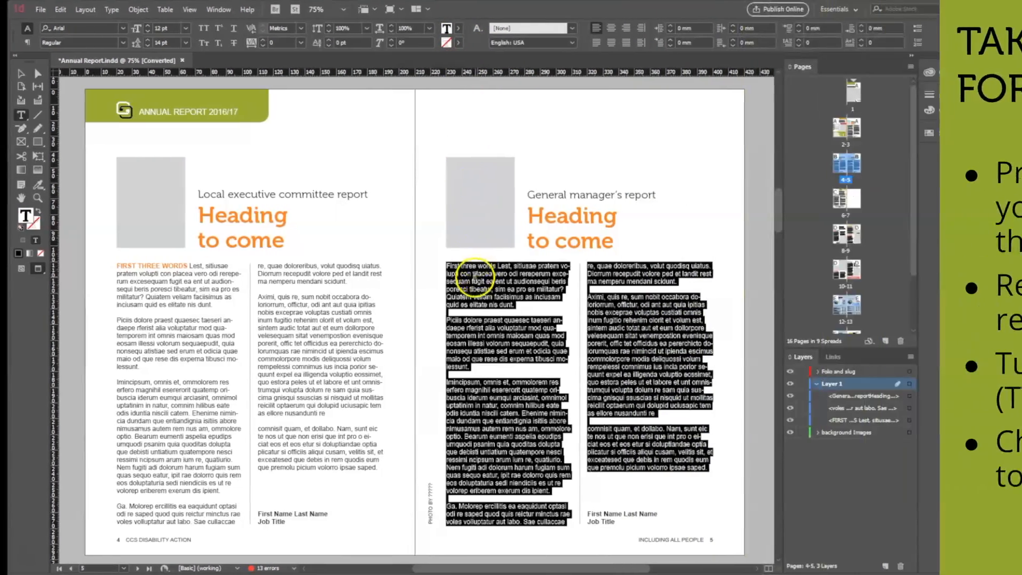
left_click(467, 274)
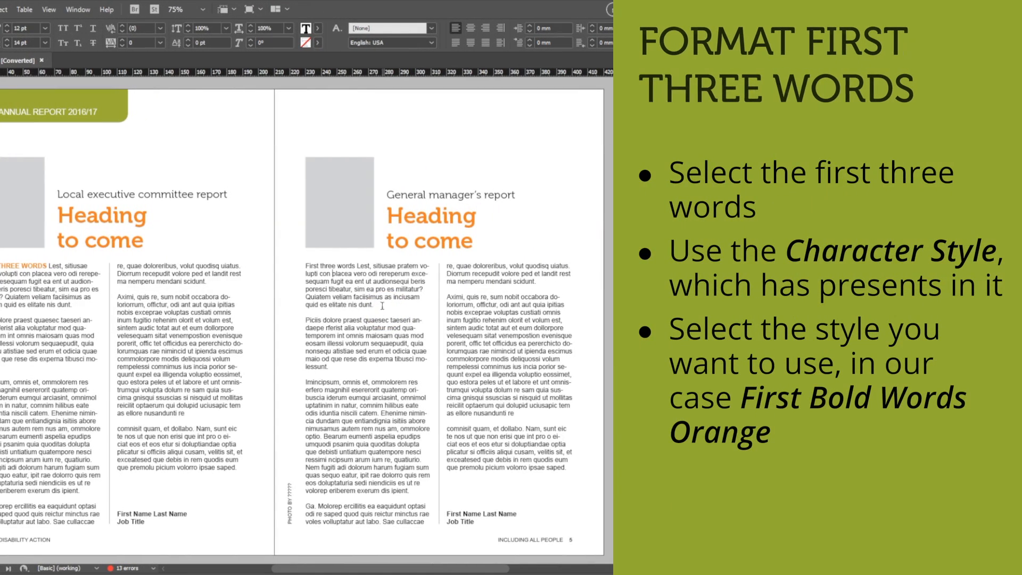
Step: Apply the First Bold Words Orange character style to "First three words" at the start of the page 5 body text
left_click(431, 265)
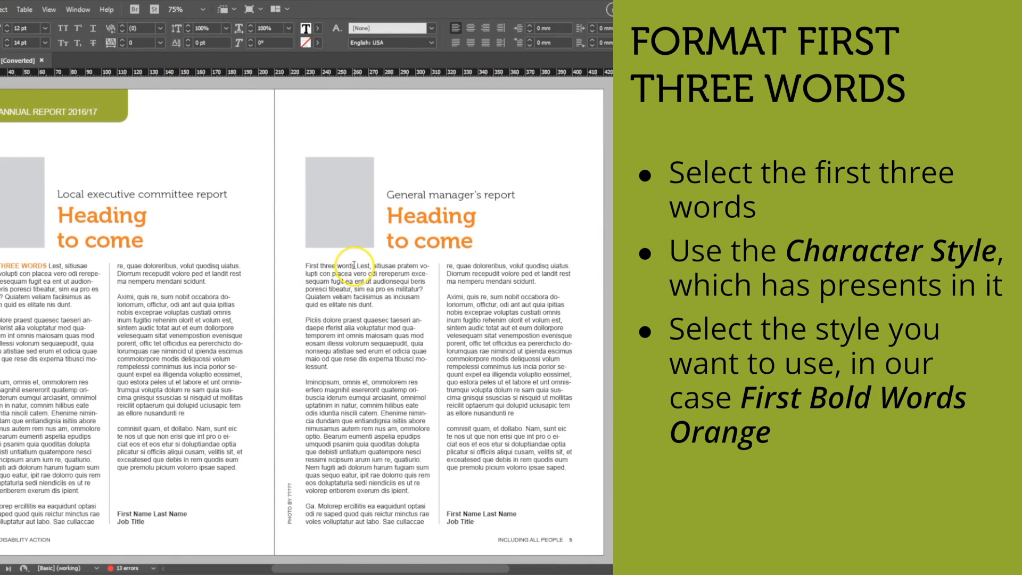
left_click_drag(354, 265, 304, 266)
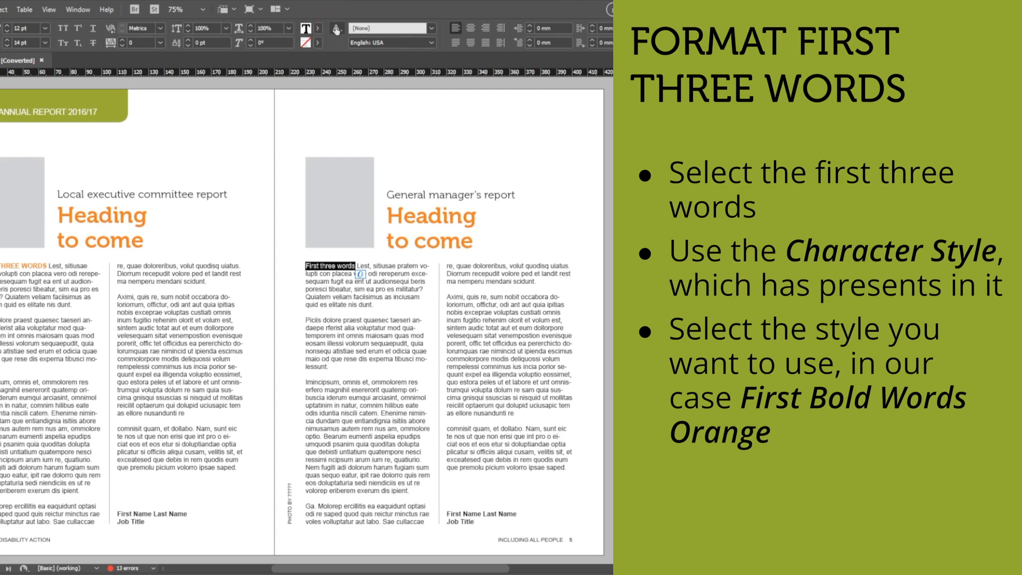
left_click(432, 28)
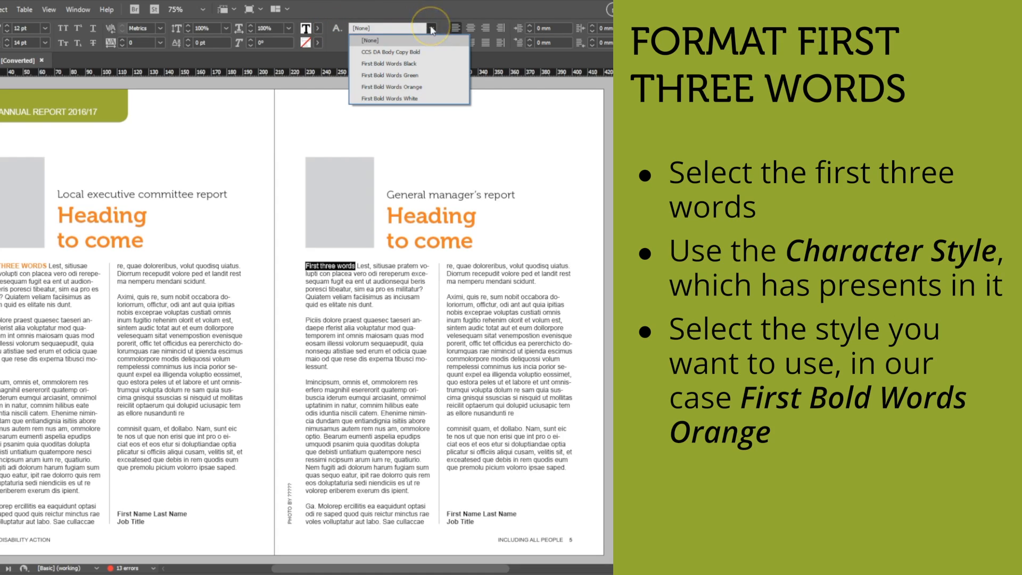
left_click(418, 86)
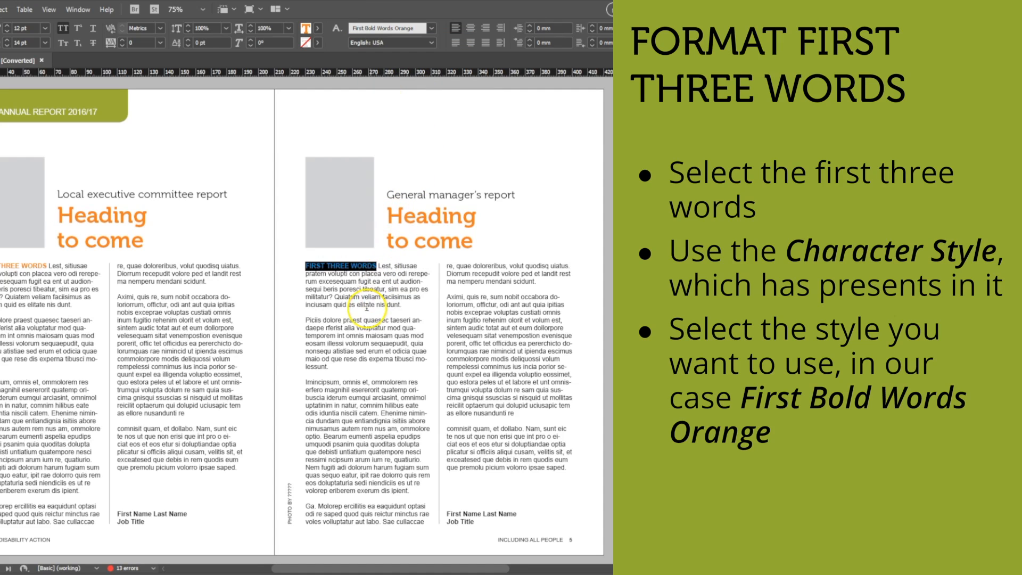
left_click(342, 323)
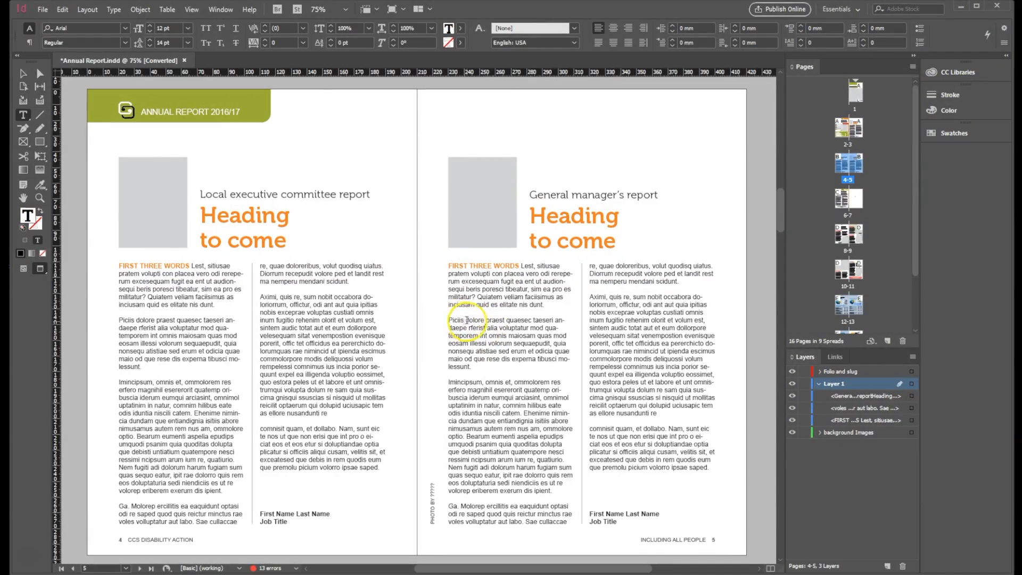
Step: Make the word "dolore" in the second paragraph of the page 5 body text Bold
double_click(467, 320)
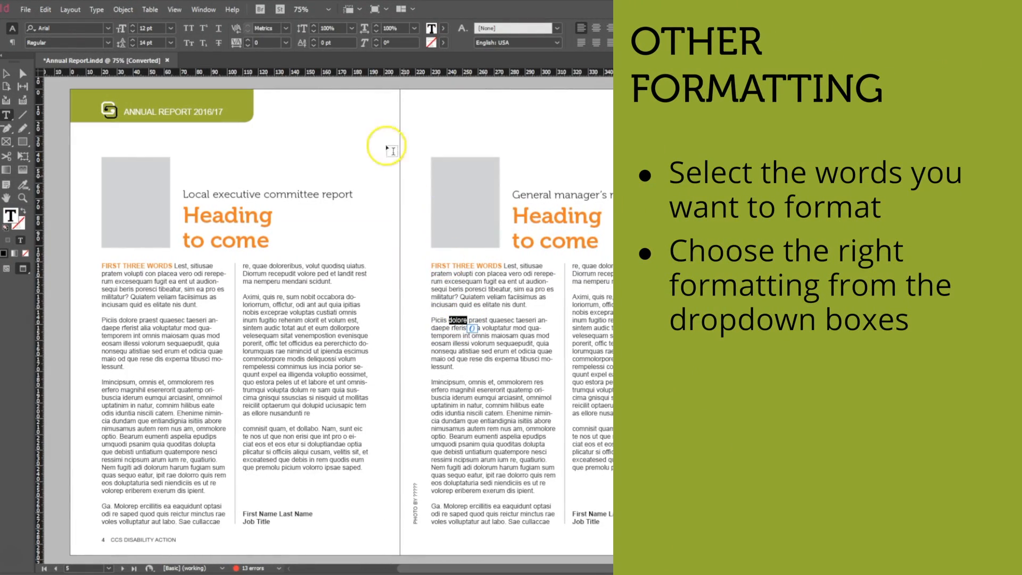
left_click(108, 43)
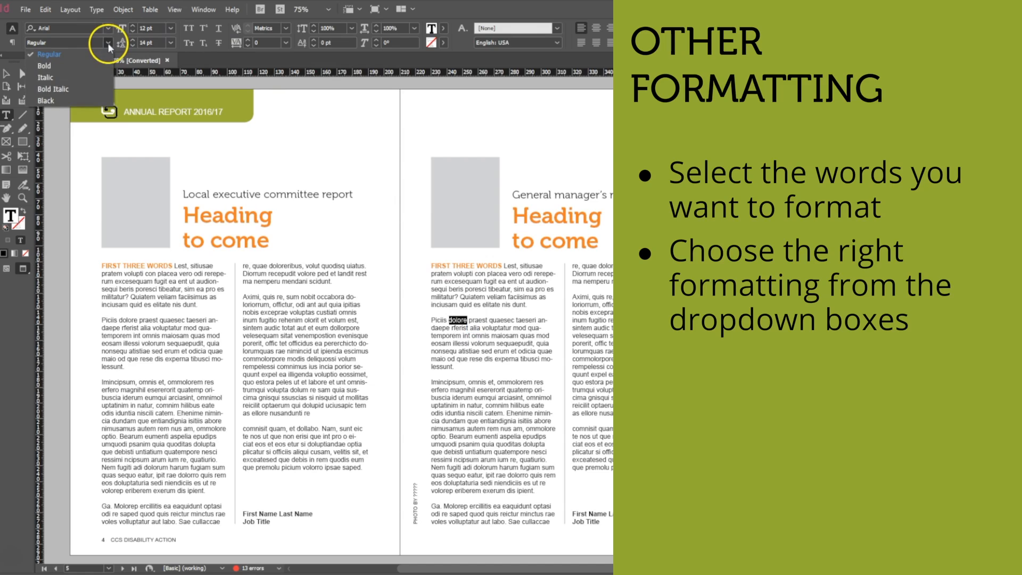
left_click(44, 65)
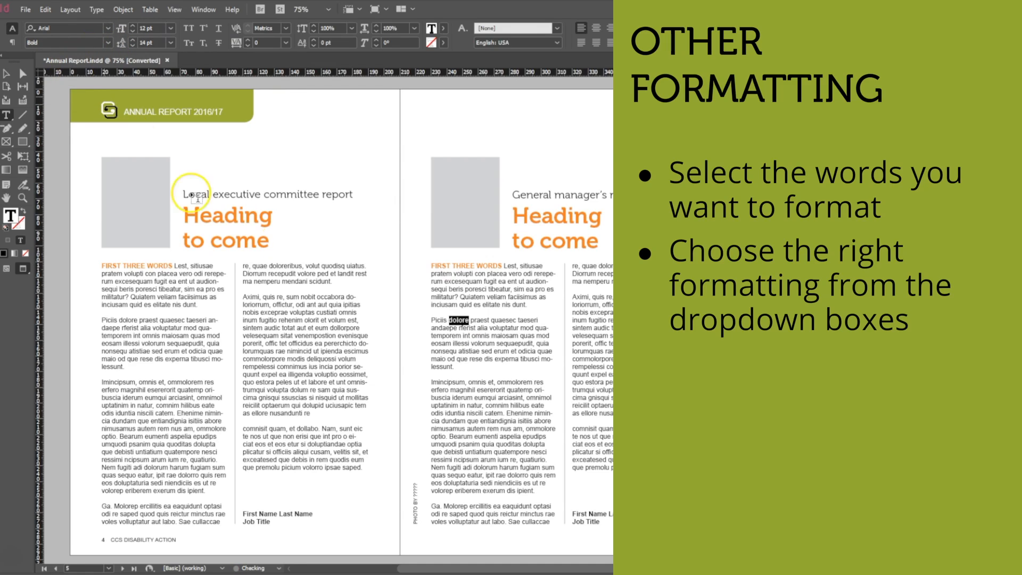
left_click(479, 320)
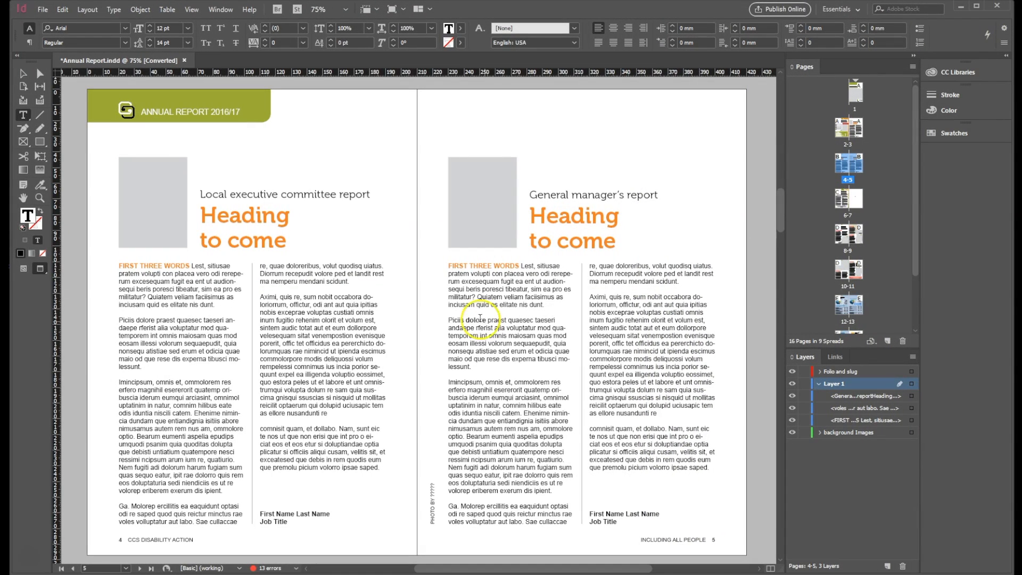
Step: Add "Here is more text and it will disappear once we have reach the end of the column." after the last body paragraph on page 5
left_click(709, 467)
key("ctrl+equal")
key("ctrl+equal")
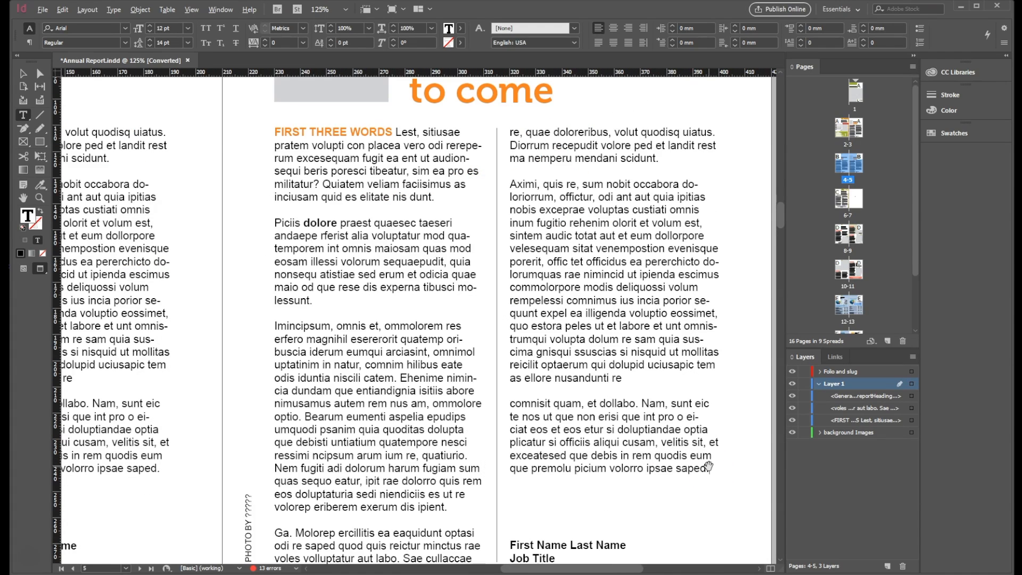
key("ctrl+equal")
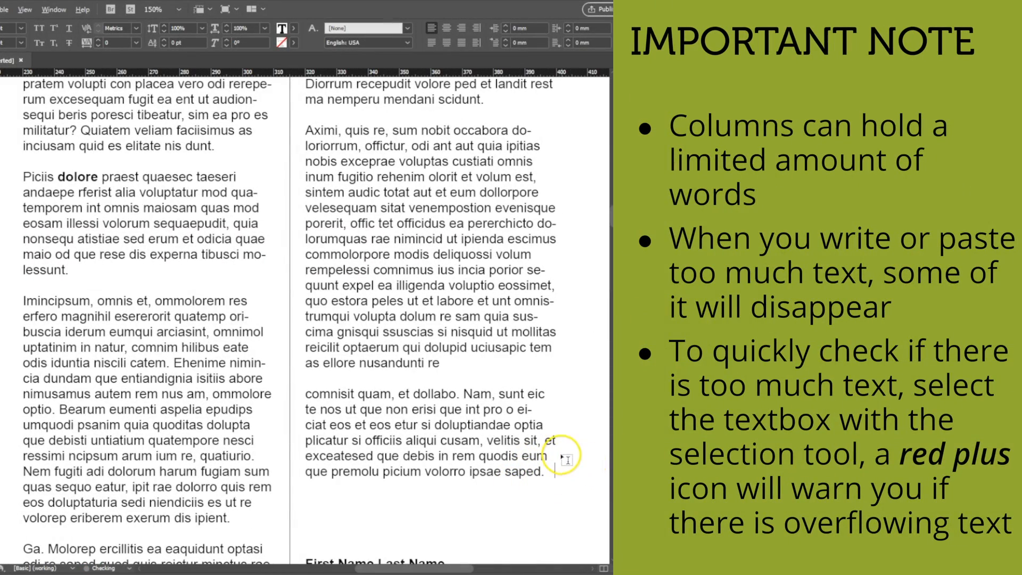
left_click(555, 475)
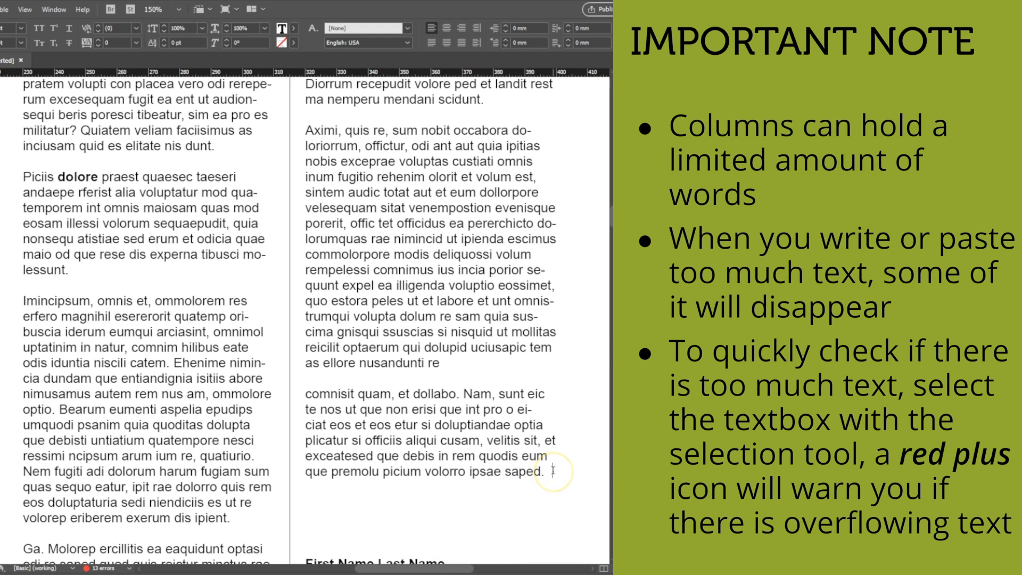
type("re is more text and it wil")
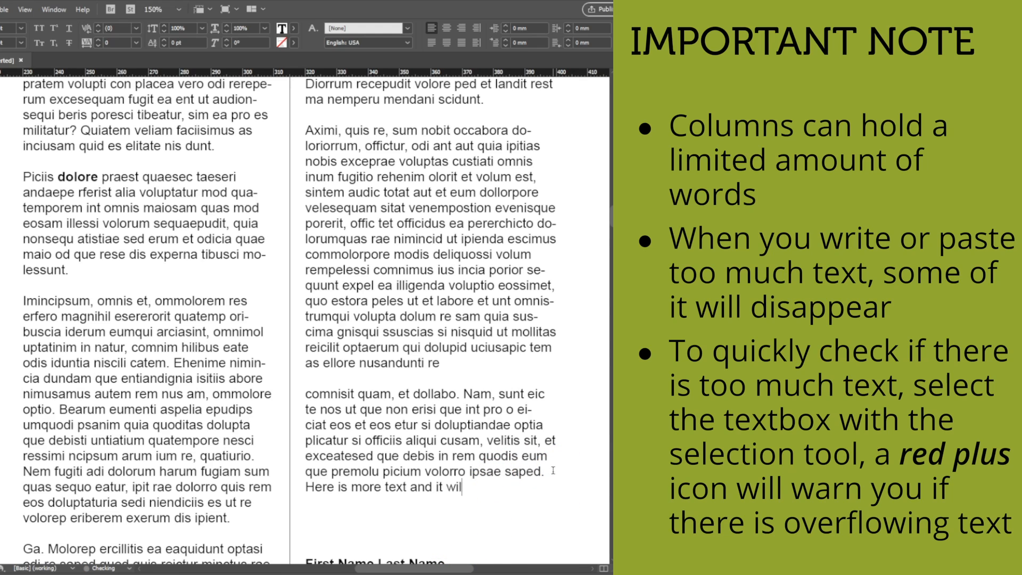
type("l disappear onc")
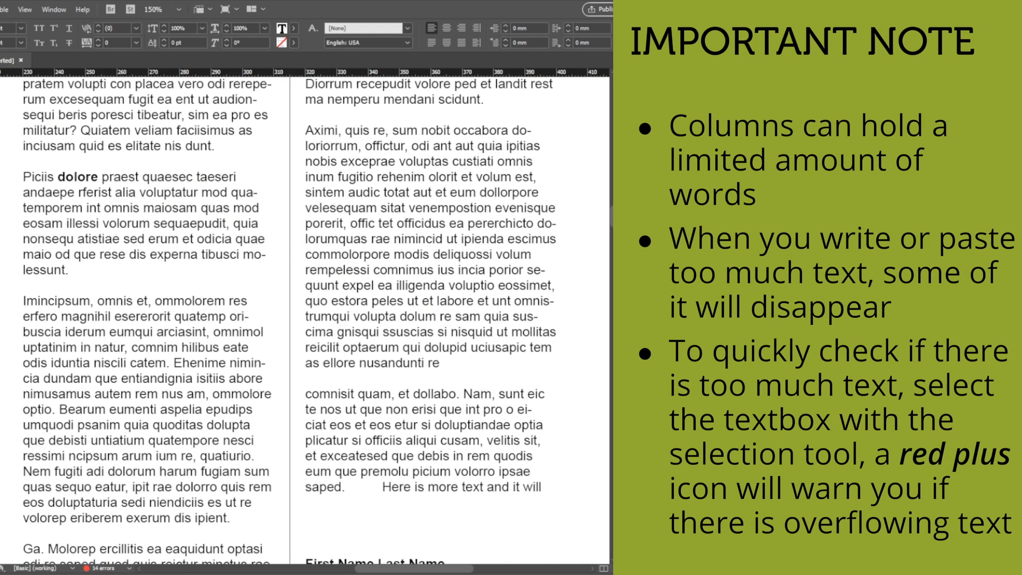
Step: Select the second-column text frame on page 5 and extend its lower edge until the overflowing text fits
key("Escape")
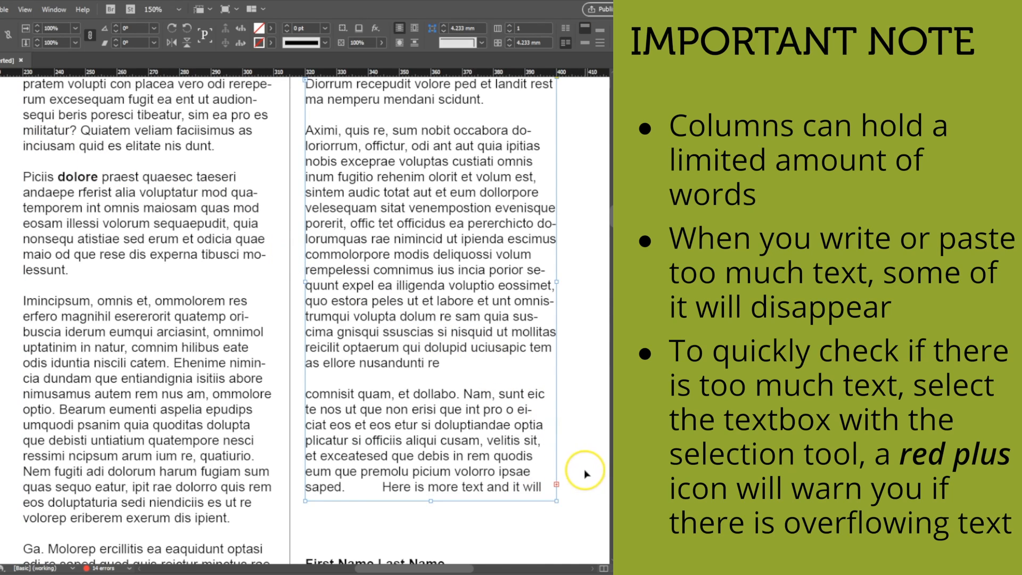
left_click(548, 476)
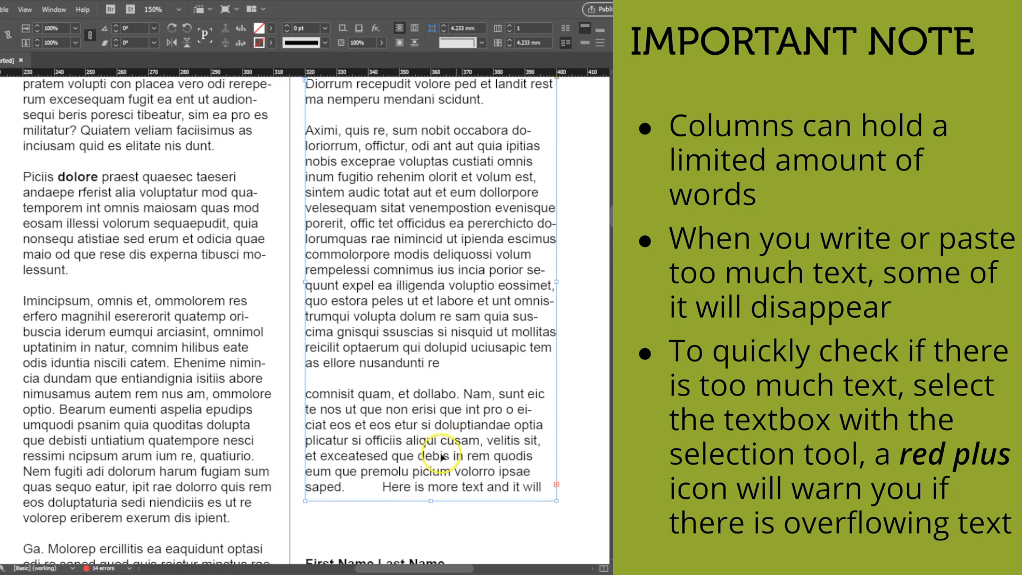
mouse_move(431, 502)
left_mouse_down()
mouse_move(425, 553)
mouse_move(422, 544)
left_mouse_up()
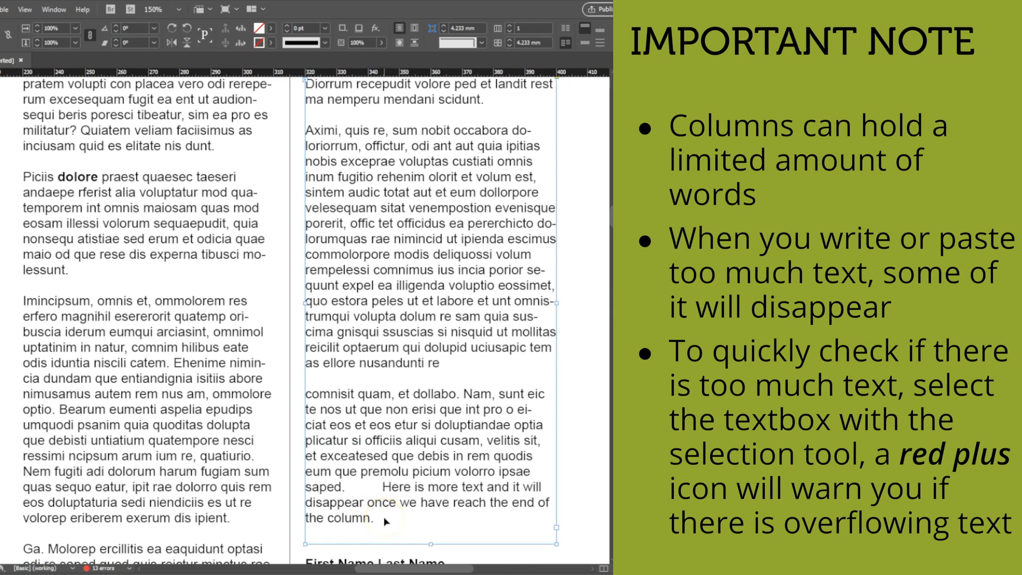
Step: Delete the added "Here is more text" sentence from the end of the second column on page 5
double_click(386, 522)
left_click_drag(387, 518, 348, 486)
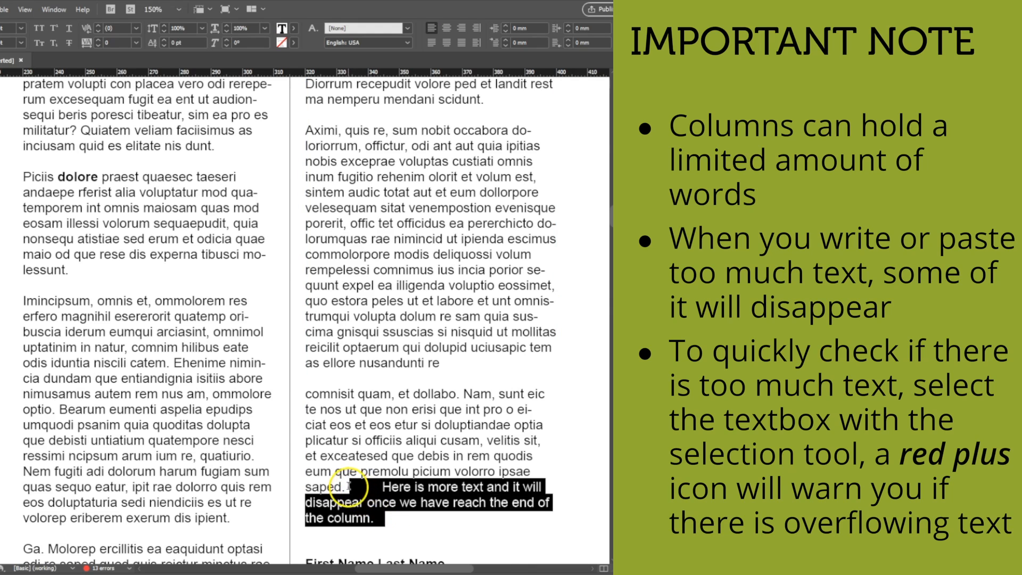
key("BackSpace")
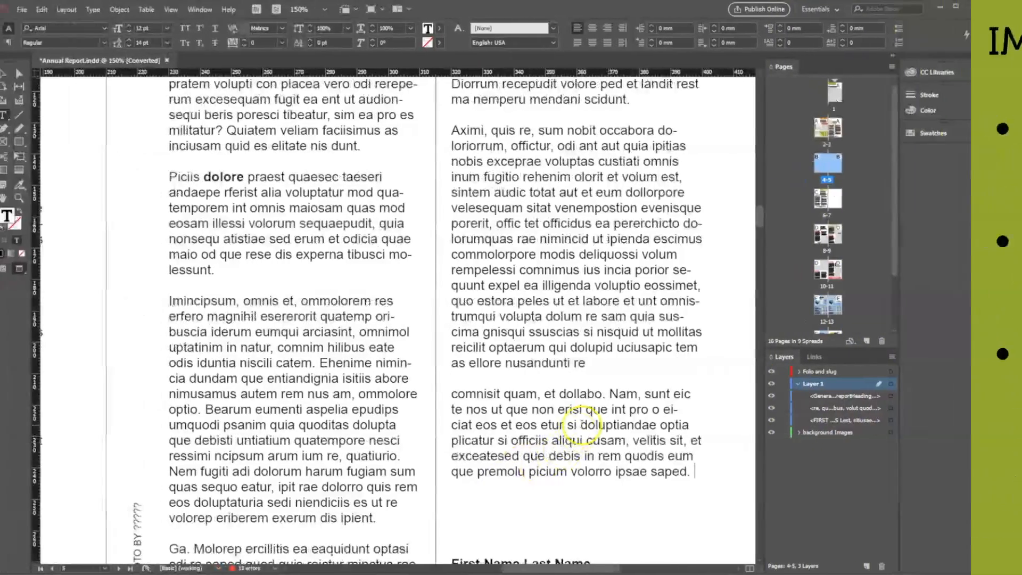
Step: Leave the page 5 body text with nothing selected and activate the Selection tool
scroll(433, 426, "down", 3)
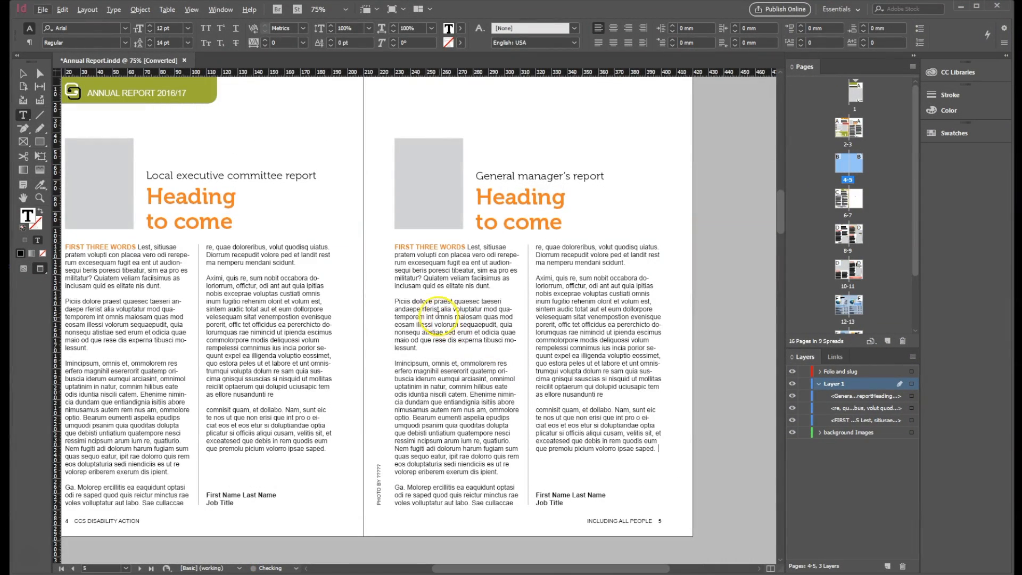
left_click(372, 290)
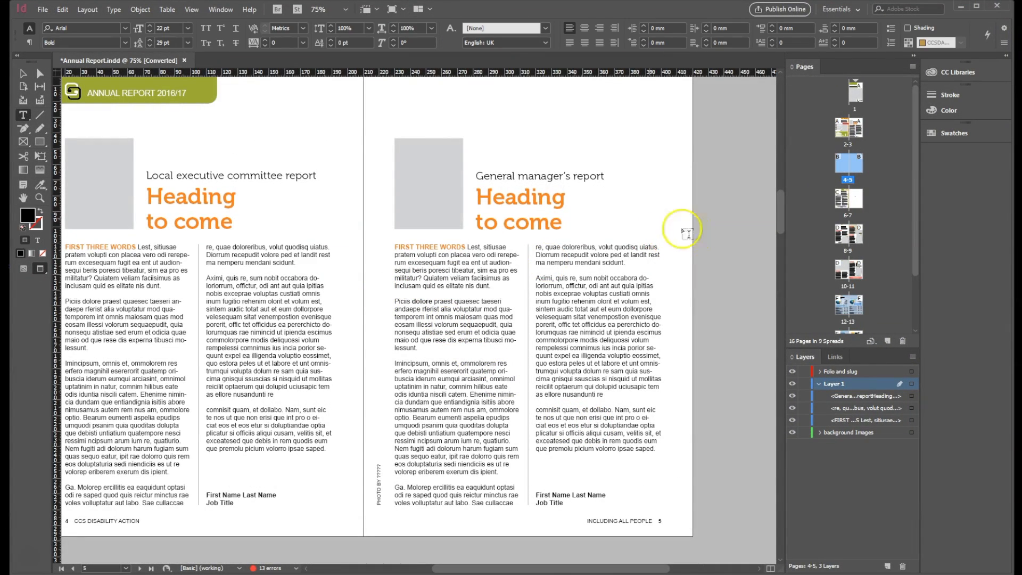
left_click(23, 74)
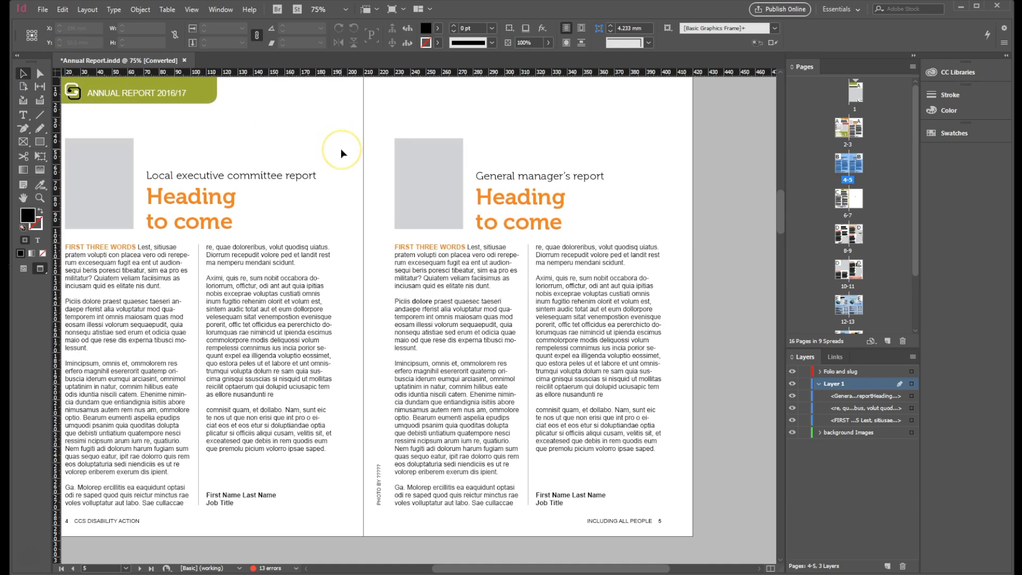